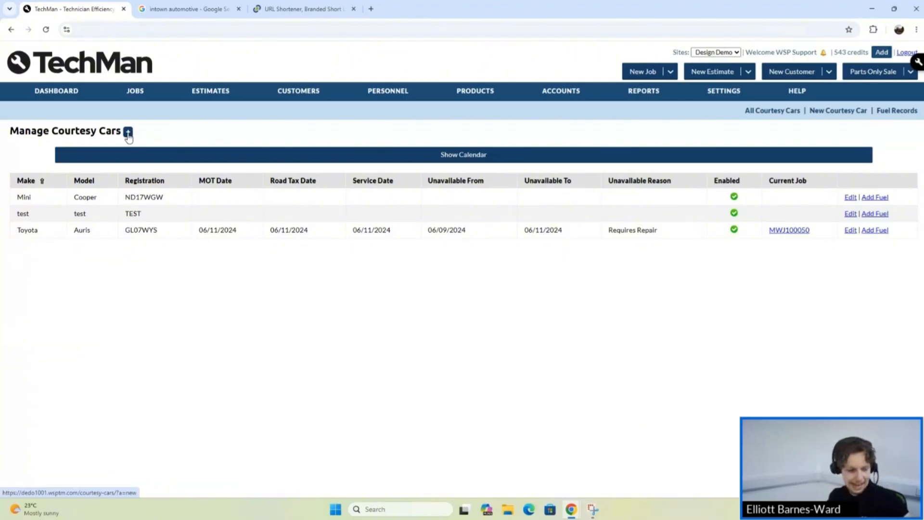
{"action": "left_click", "coordinate": [128, 133]}
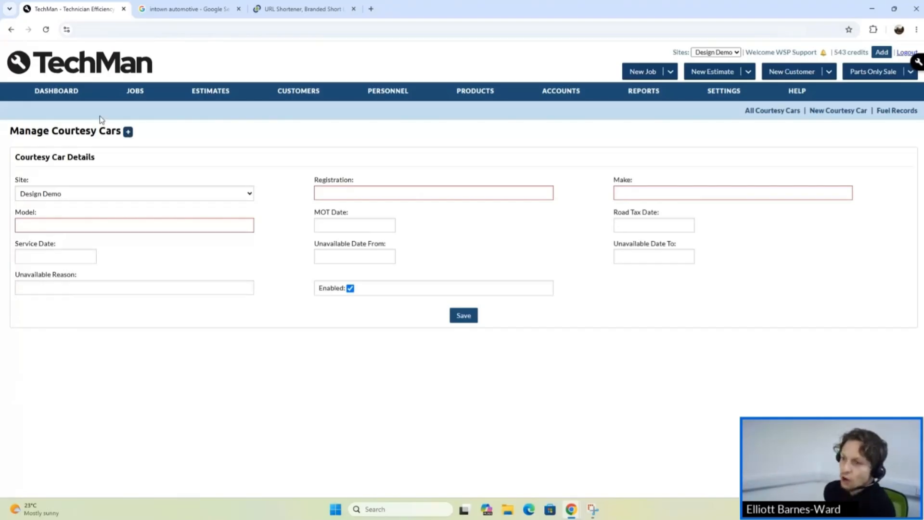
{"action": "left_click", "coordinate": [87, 194]}
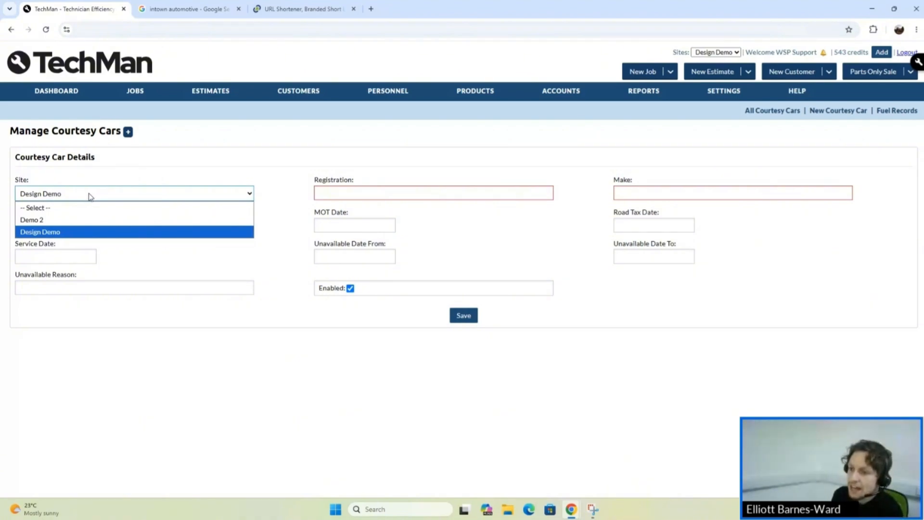
{"action": "left_click", "coordinate": [120, 176]}
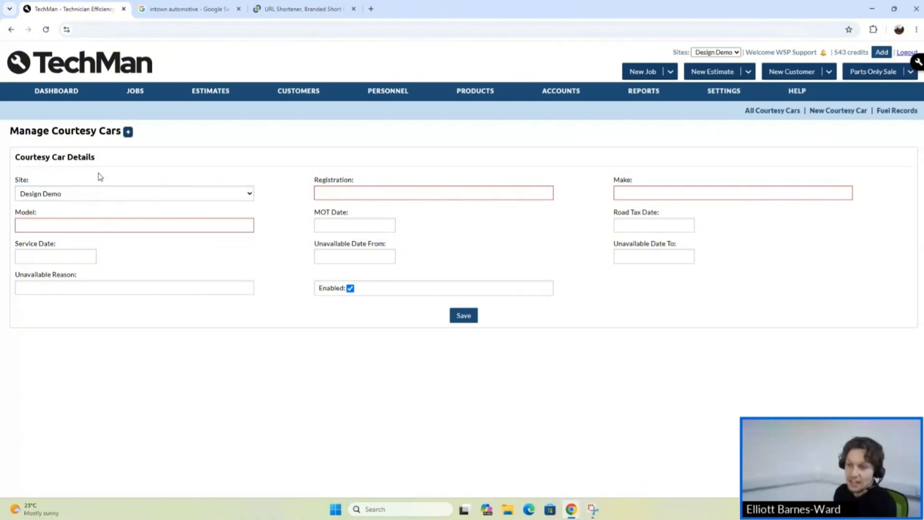
{"action": "left_click", "coordinate": [99, 191]}
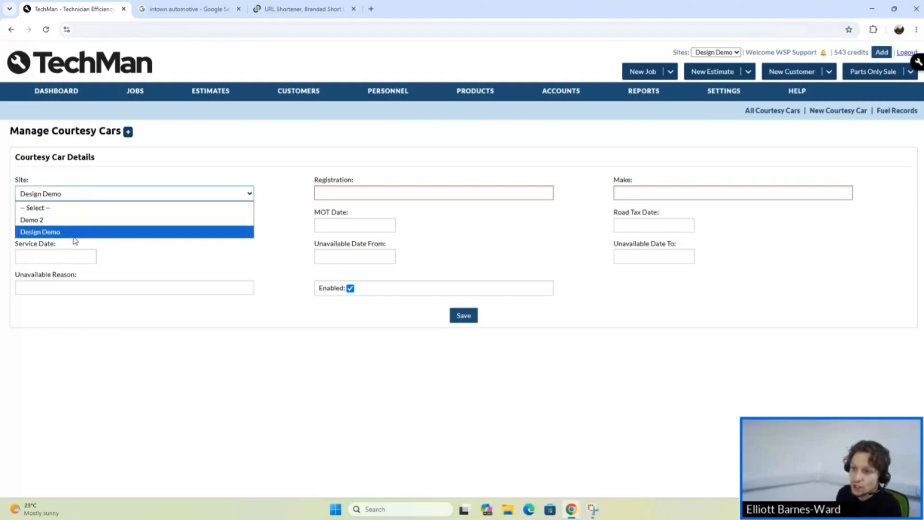
{"action": "left_click", "coordinate": [98, 175]}
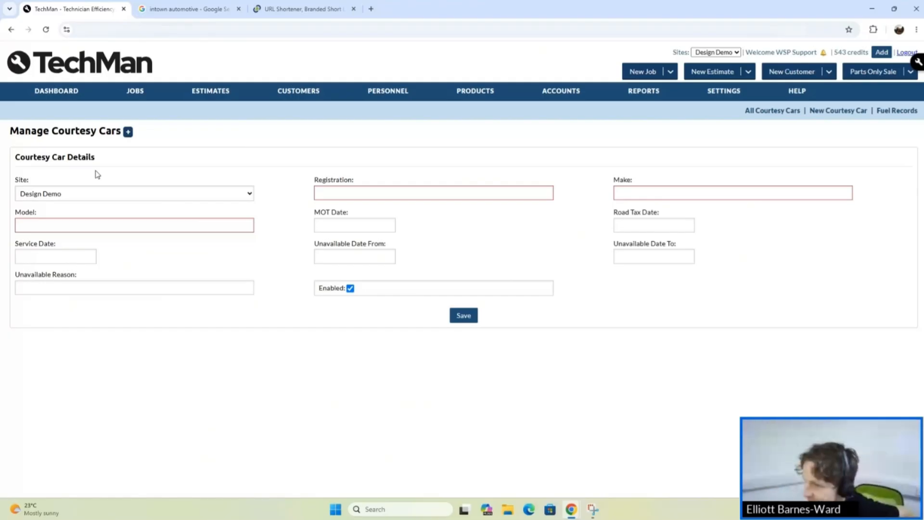
{"action": "left_click", "coordinate": [387, 192]}
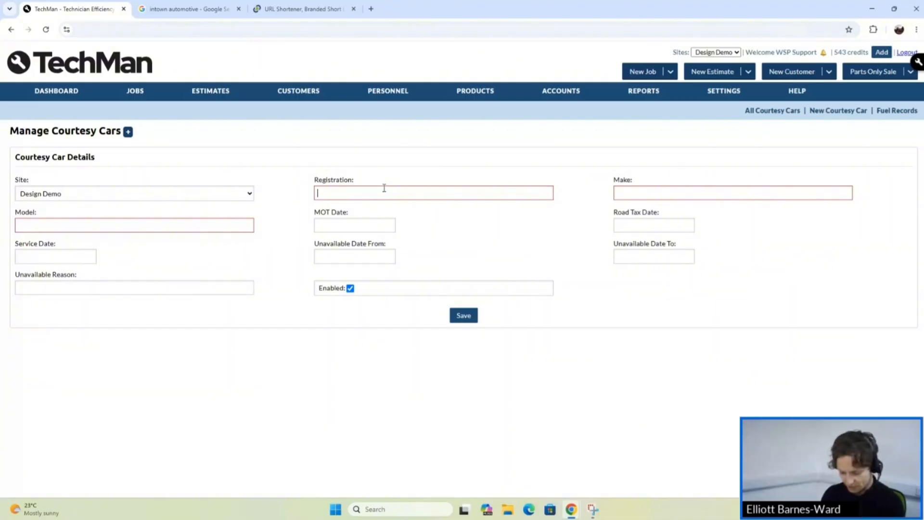
{"action": "type", "text": "NG"}
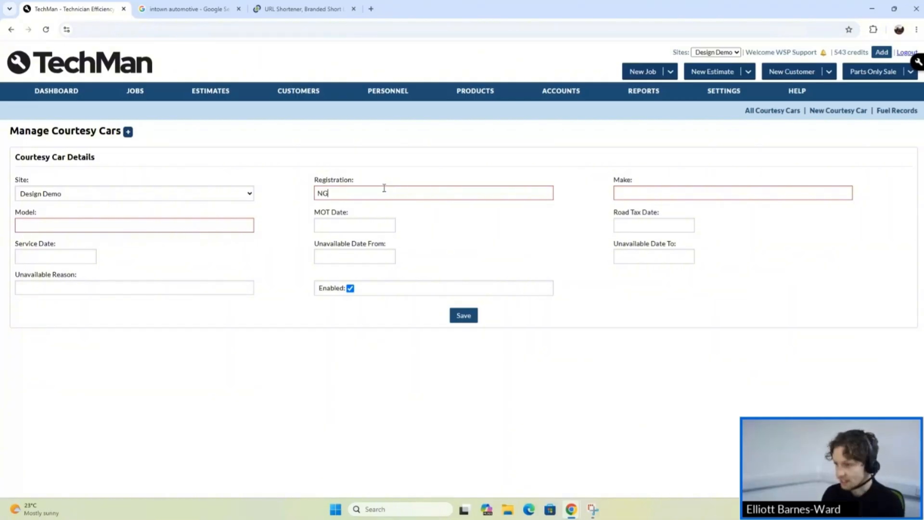
{"action": "type", "text": "65DXB"}
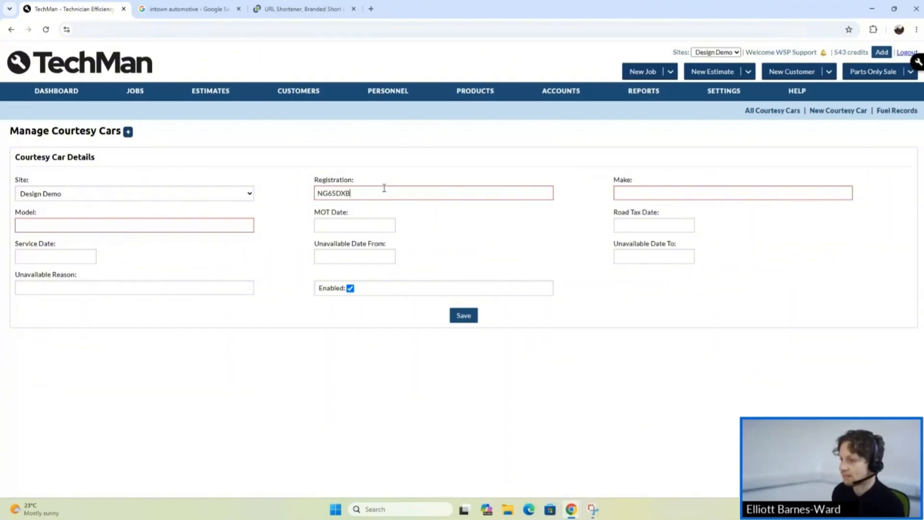
Step: Enter "Peugout" as the make of the new courtesy car
{"action": "left_click", "coordinate": [617, 198]}
{"action": "type", "text": "Peough"}
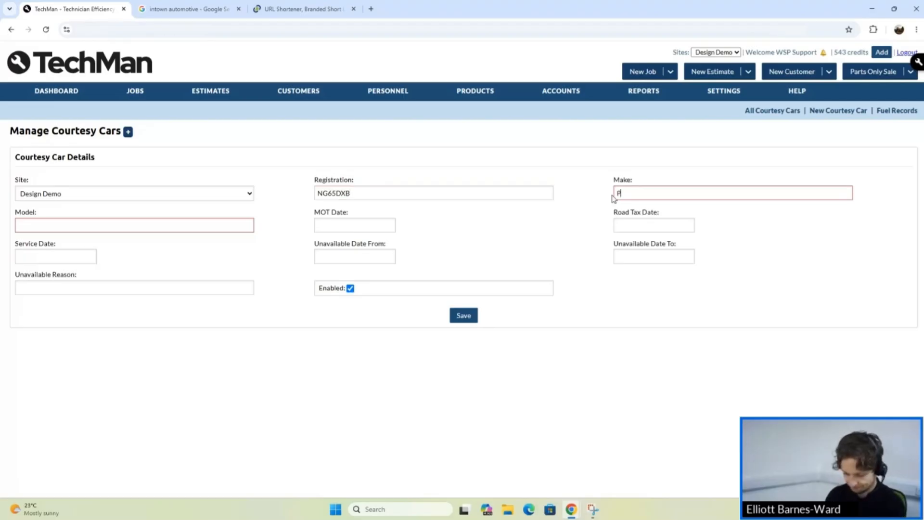
{"action": "key", "text": "BackSpace"}
{"action": "key", "text": "BackSpace"}
{"action": "key", "text": "BackSpace"}
{"action": "key", "text": "BackSpace"}
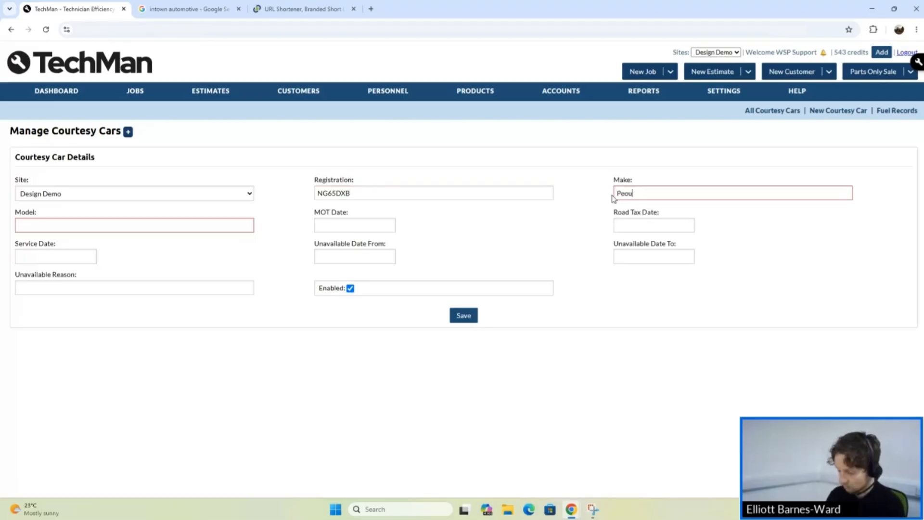
{"action": "type", "text": "ugout"}
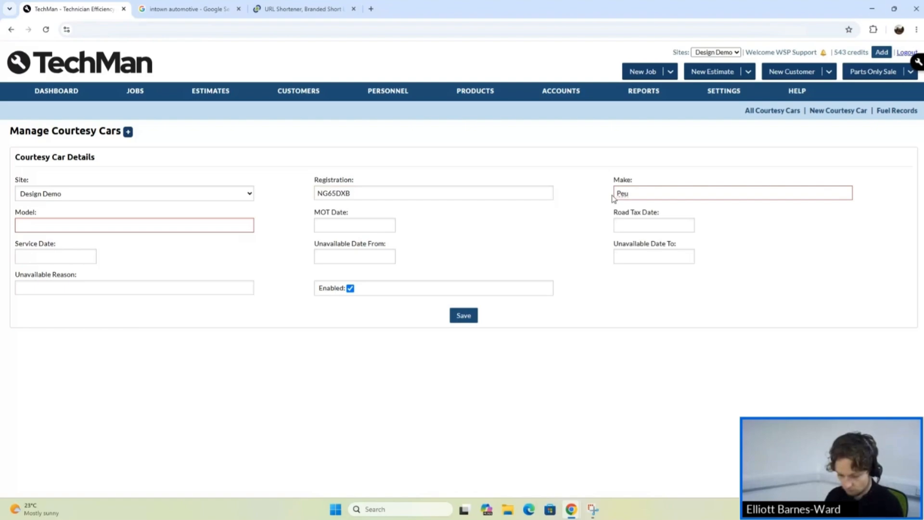
Step: Set the courtesy car's model to 108 and save the record
{"action": "left_click", "coordinate": [601, 205]}
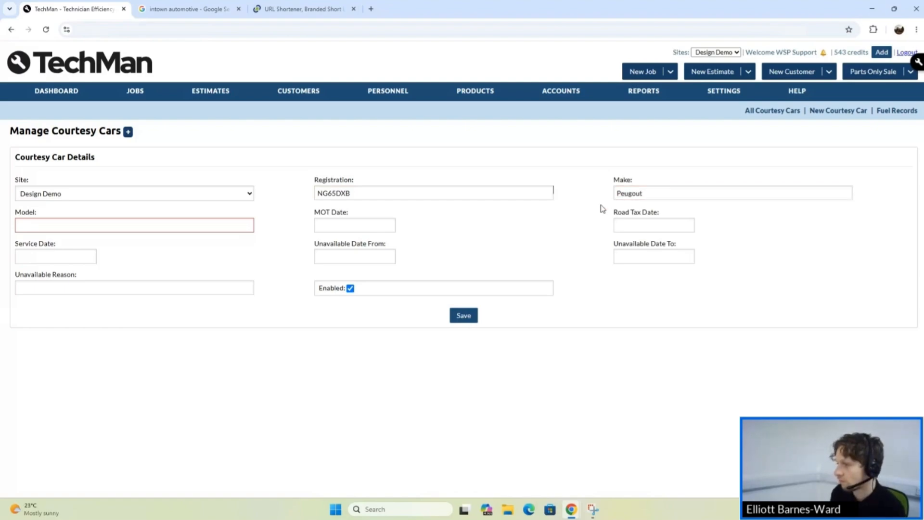
{"action": "type", "text": "108"}
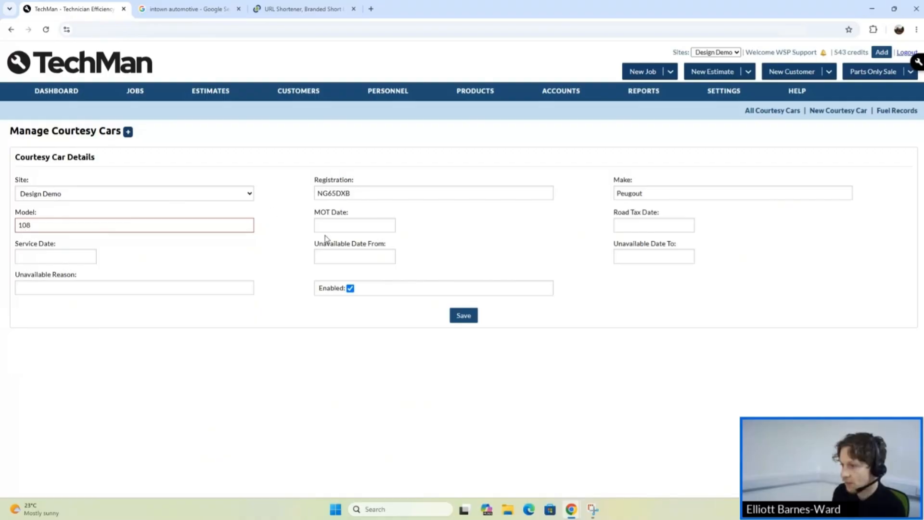
{"action": "key", "text": "Tab"}
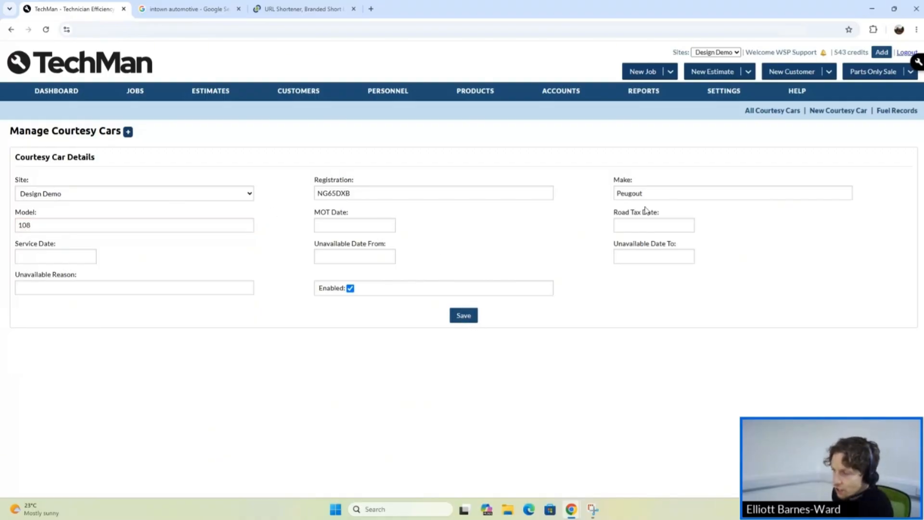
{"action": "left_click", "coordinate": [472, 317]}
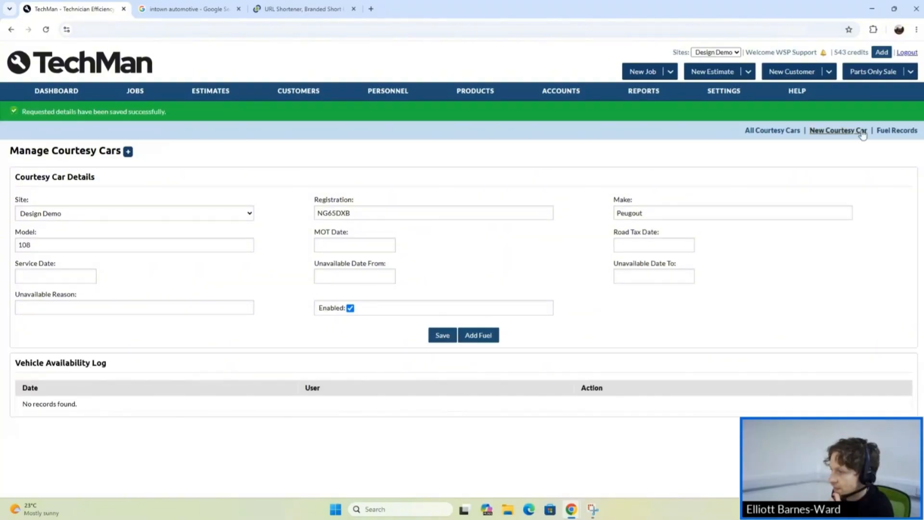
Step: Review the saved Peugout 108 record from the list of all courtesy cars, and return to the list
{"action": "left_click", "coordinate": [768, 137]}
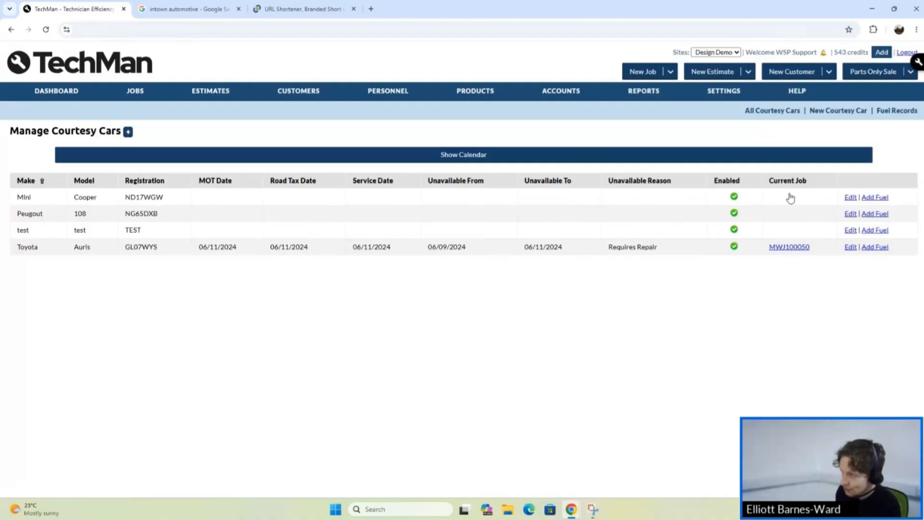
{"action": "left_click", "coordinate": [850, 214]}
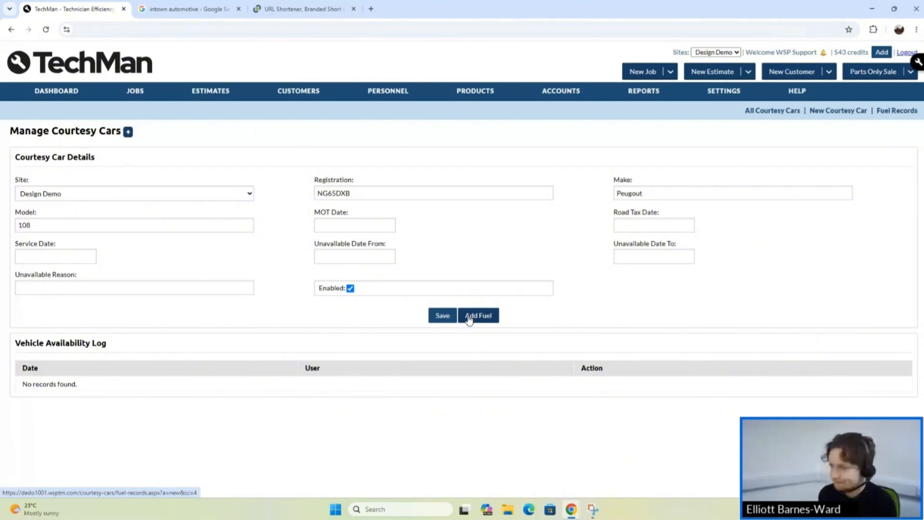
{"action": "left_click", "coordinate": [753, 117]}
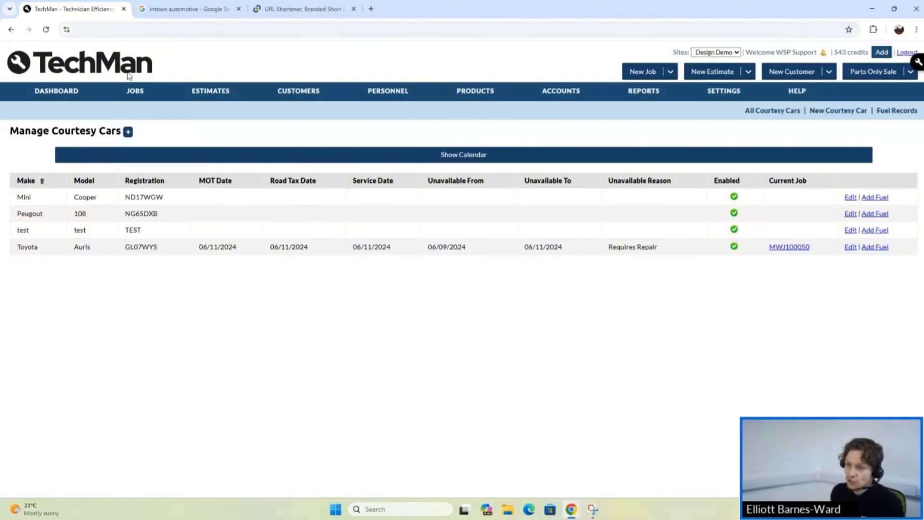
{"action": "mouse_move", "coordinate": [135, 90]}
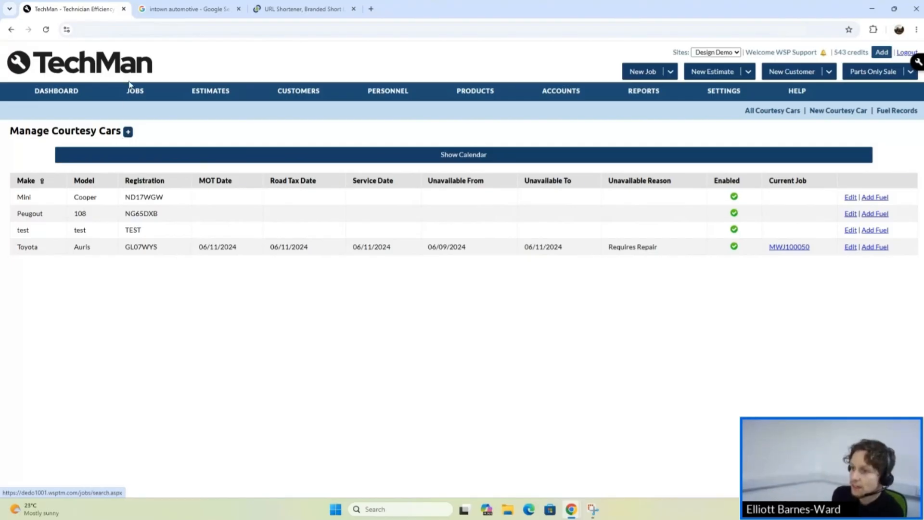
{"action": "left_click", "coordinate": [143, 107]}
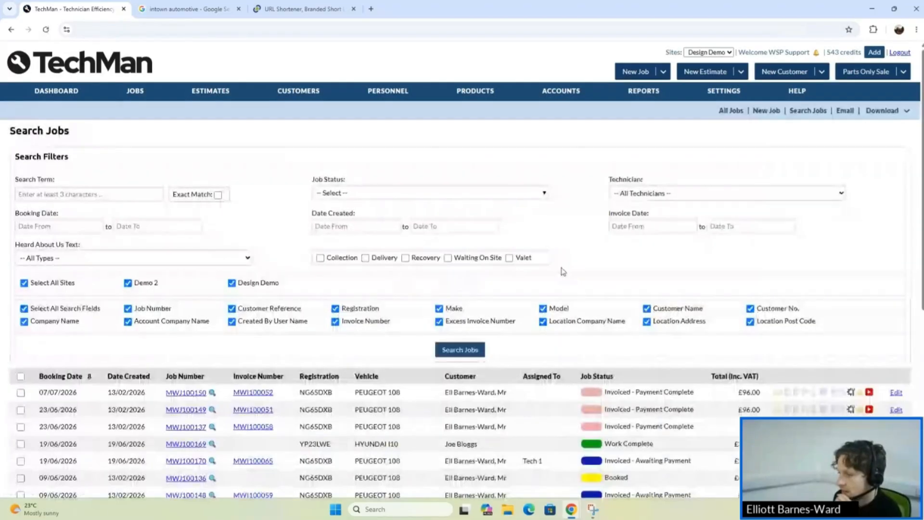
{"action": "scroll", "coordinate": [563, 271], "scroll_direction": "down", "scroll_amount": 4}
{"action": "left_click", "coordinate": [186, 250]}
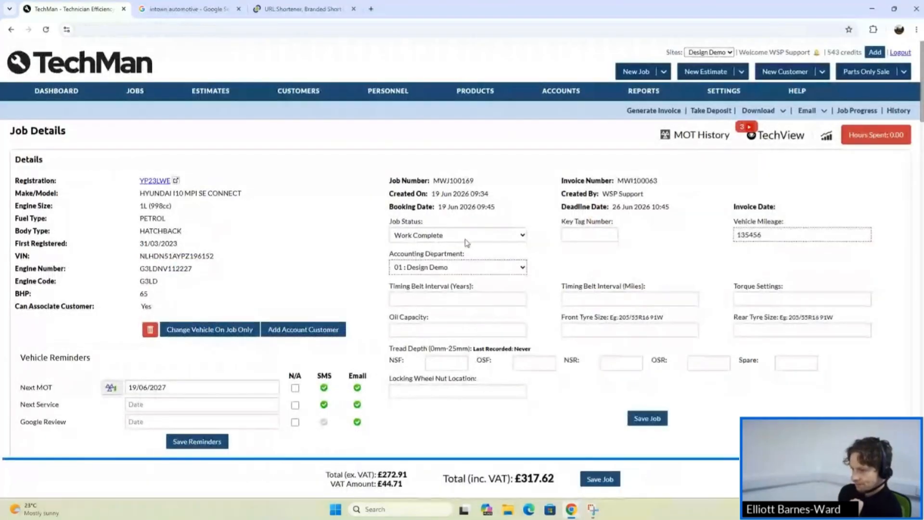
Step: Change the Hyundai I10 job's status to Work In Progress and save the job
{"action": "left_click_drag", "start_coordinate": [464, 234], "coordinate": [462, 243]}
{"action": "left_click", "coordinate": [462, 250]}
{"action": "left_click", "coordinate": [434, 376]}
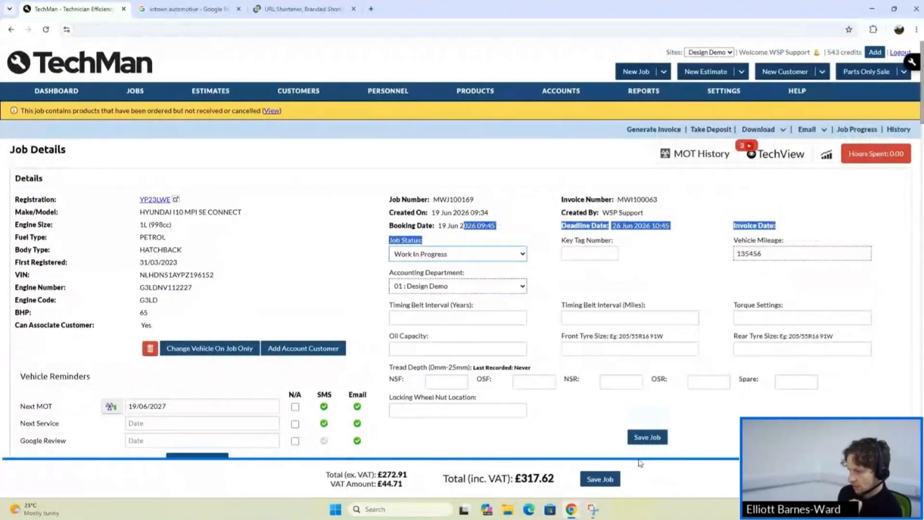
{"action": "left_click", "coordinate": [648, 437]}
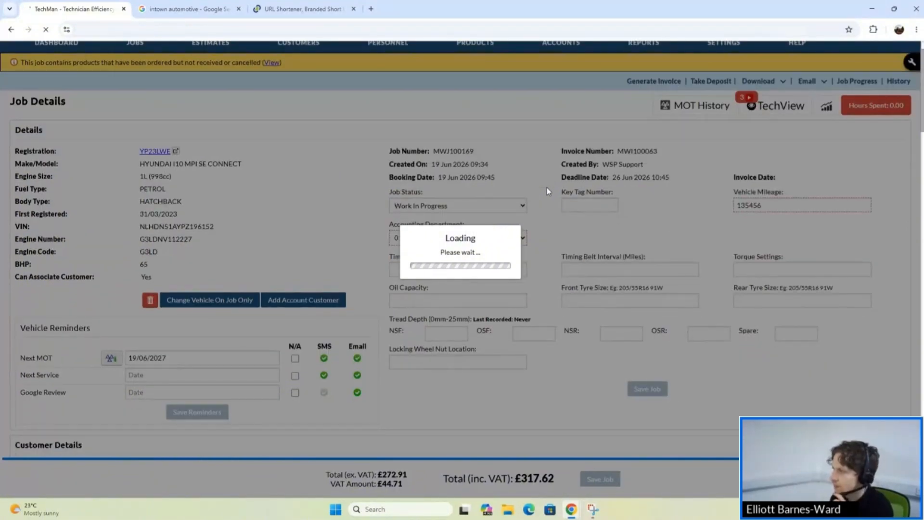
{"action": "scroll", "coordinate": [528, 226], "scroll_direction": "down", "scroll_amount": 10}
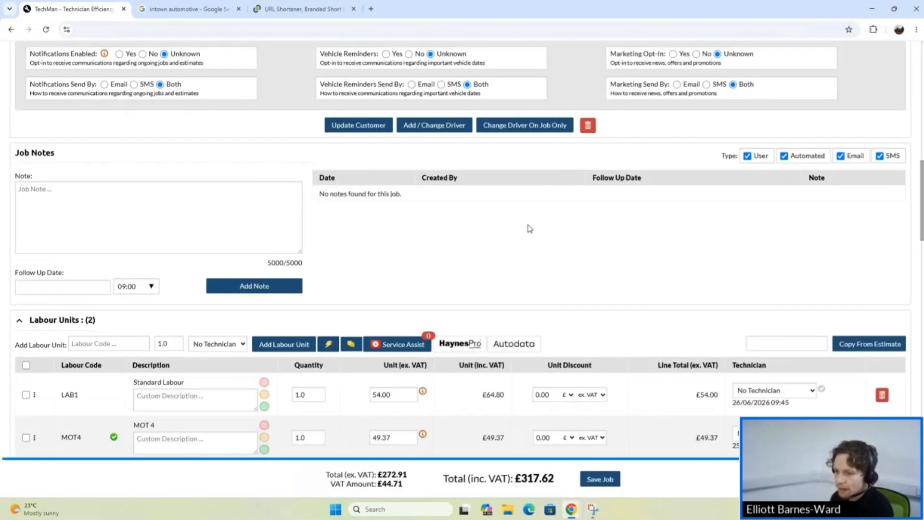
{"action": "scroll", "coordinate": [528, 227], "scroll_direction": "down", "scroll_amount": 15}
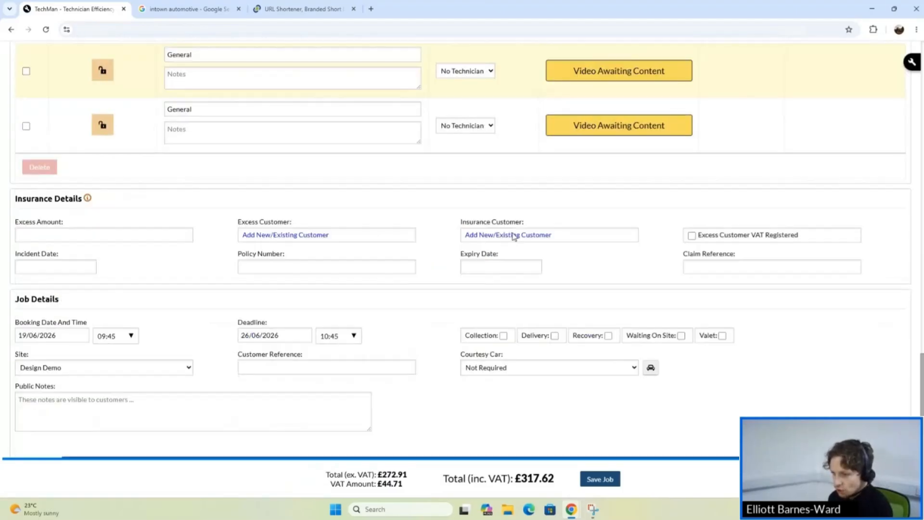
{"action": "scroll", "coordinate": [416, 246], "scroll_direction": "down", "scroll_amount": 2}
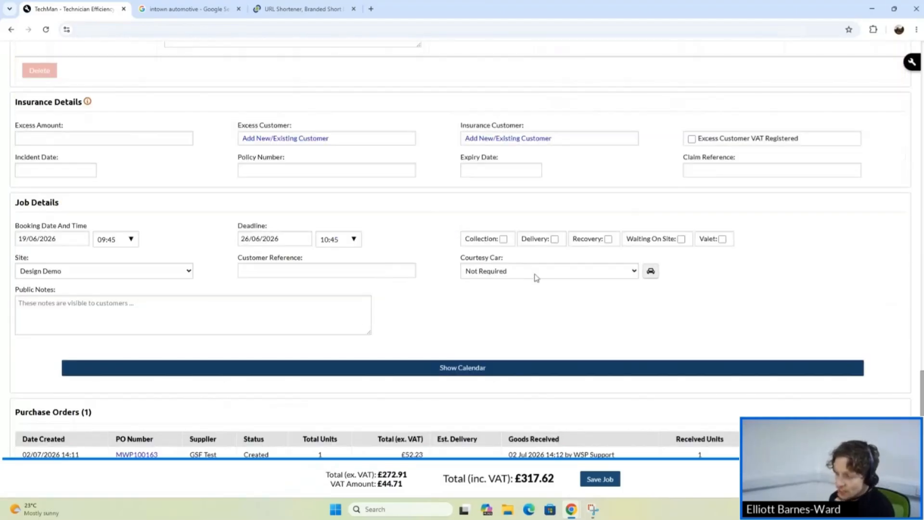
{"action": "left_click", "coordinate": [499, 275]}
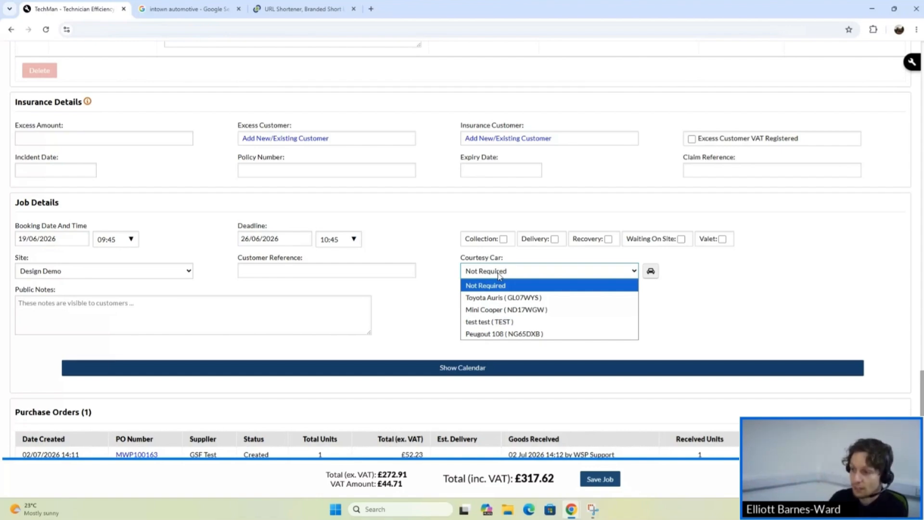
{"action": "left_click", "coordinate": [491, 333]}
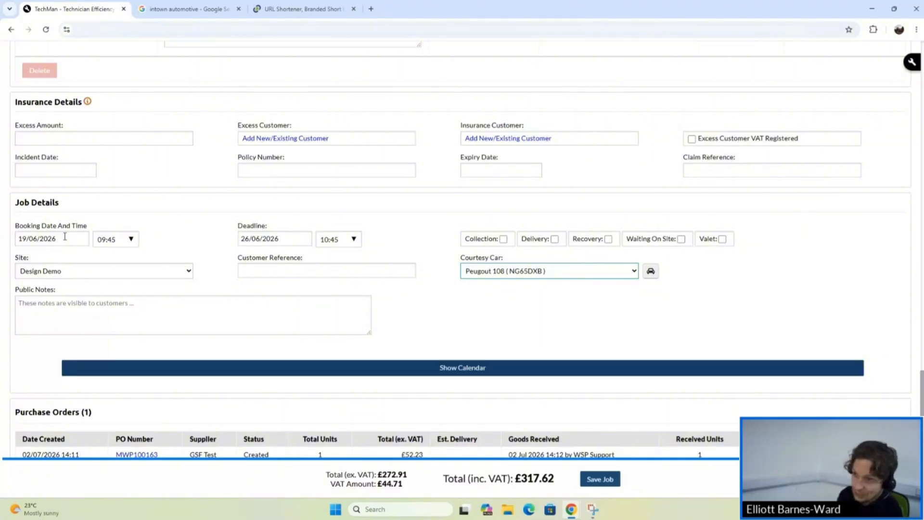
Step: Set the job's deadline date to 22/06/2026 and save the job
{"action": "left_click", "coordinate": [275, 238]}
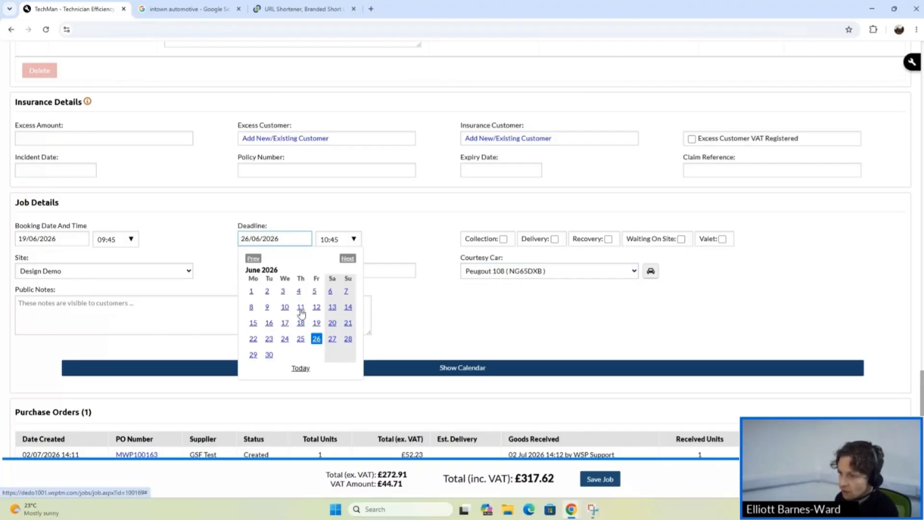
{"action": "left_click", "coordinate": [254, 339]}
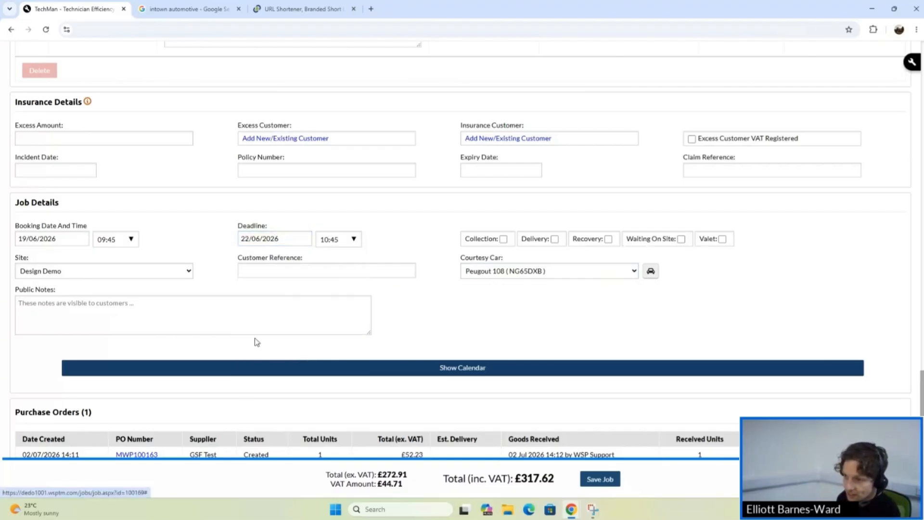
{"action": "scroll", "coordinate": [269, 332], "scroll_direction": "down", "scroll_amount": 3}
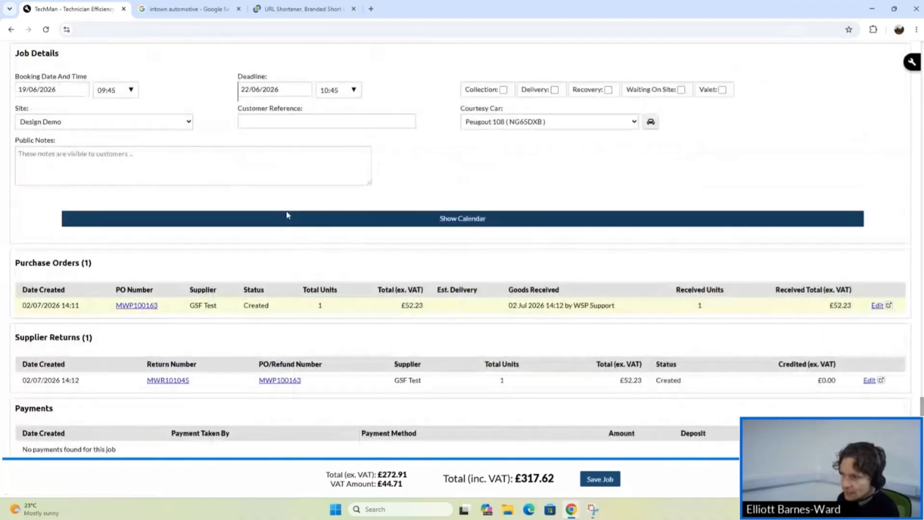
{"action": "scroll", "coordinate": [286, 215], "scroll_direction": "up", "scroll_amount": 2}
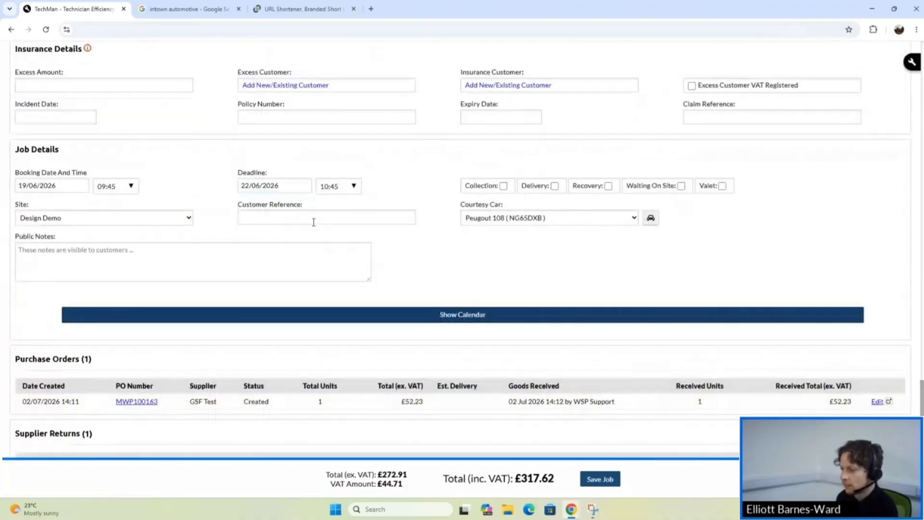
{"action": "left_click", "coordinate": [601, 479]}
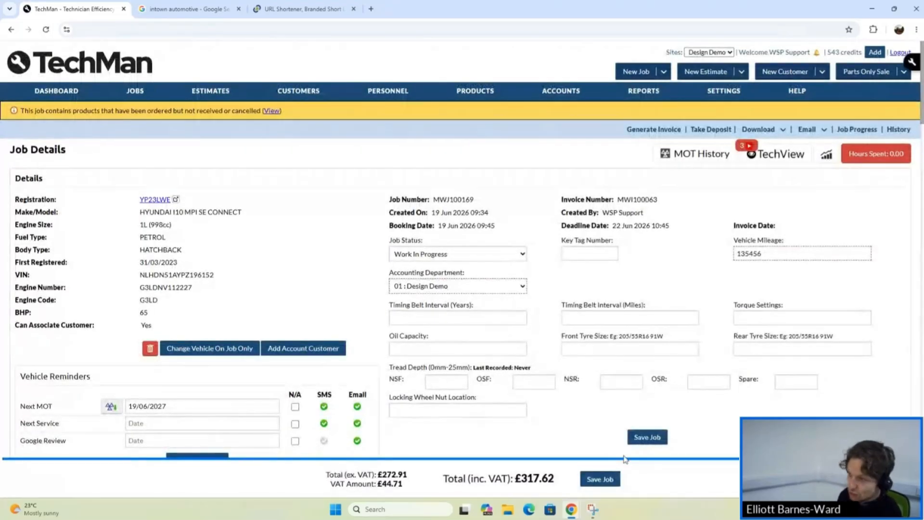
{"action": "scroll", "coordinate": [642, 215], "scroll_direction": "down", "scroll_amount": 1}
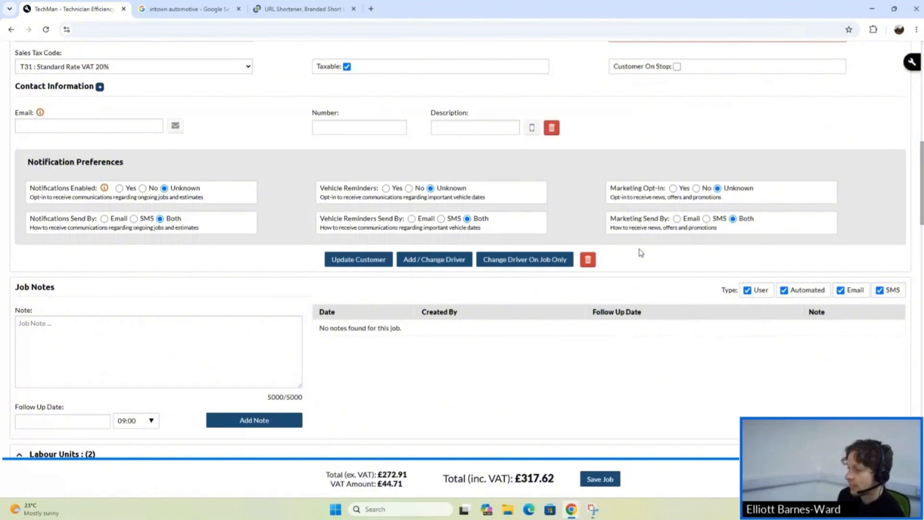
{"action": "scroll", "coordinate": [626, 258], "scroll_direction": "down", "scroll_amount": 10}
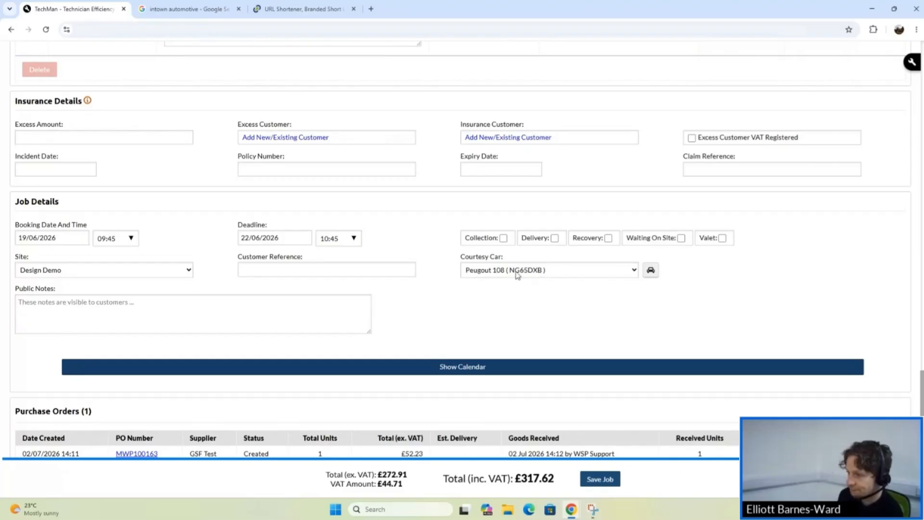
{"action": "left_click", "coordinate": [489, 271]}
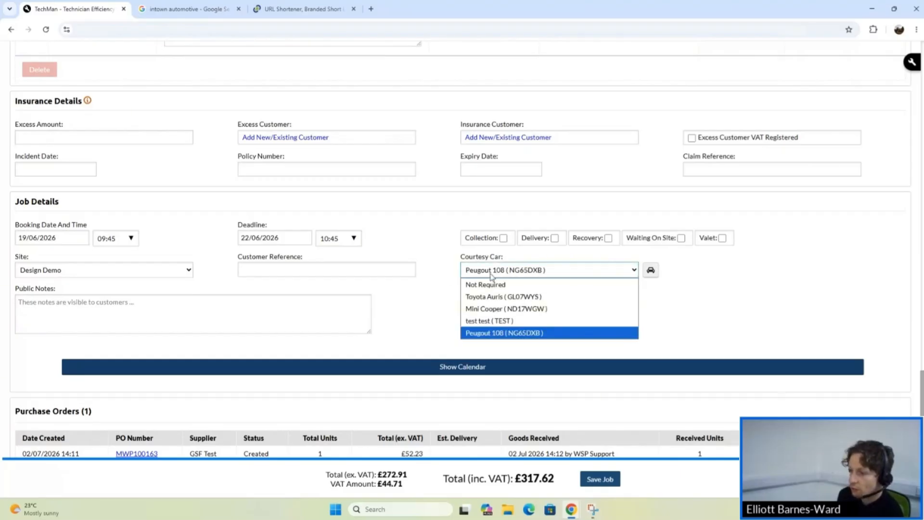
{"action": "left_click", "coordinate": [496, 333]}
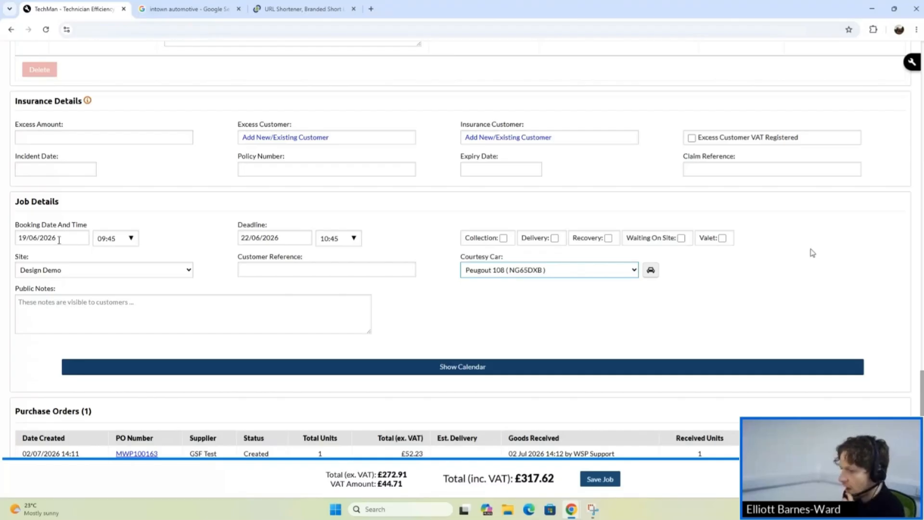
{"action": "scroll", "coordinate": [832, 247], "scroll_direction": "down", "scroll_amount": 5}
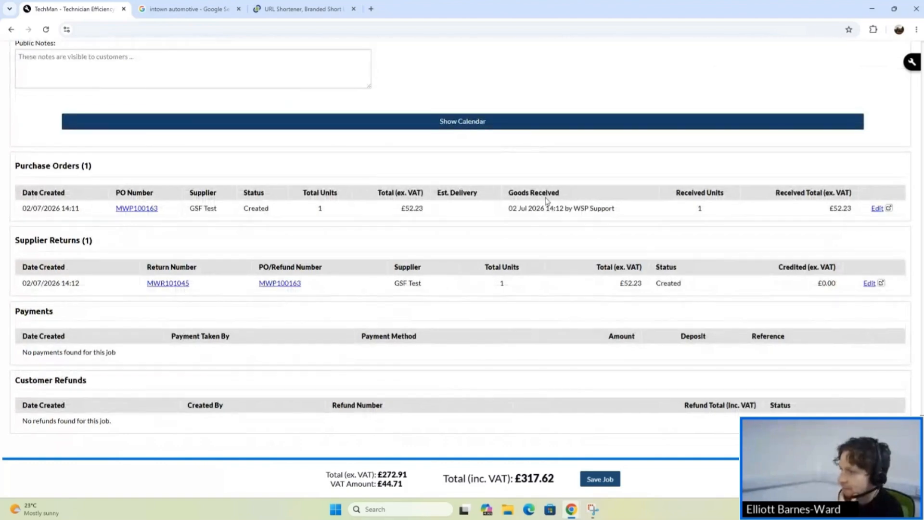
{"action": "scroll", "coordinate": [549, 197], "scroll_direction": "up", "scroll_amount": 5}
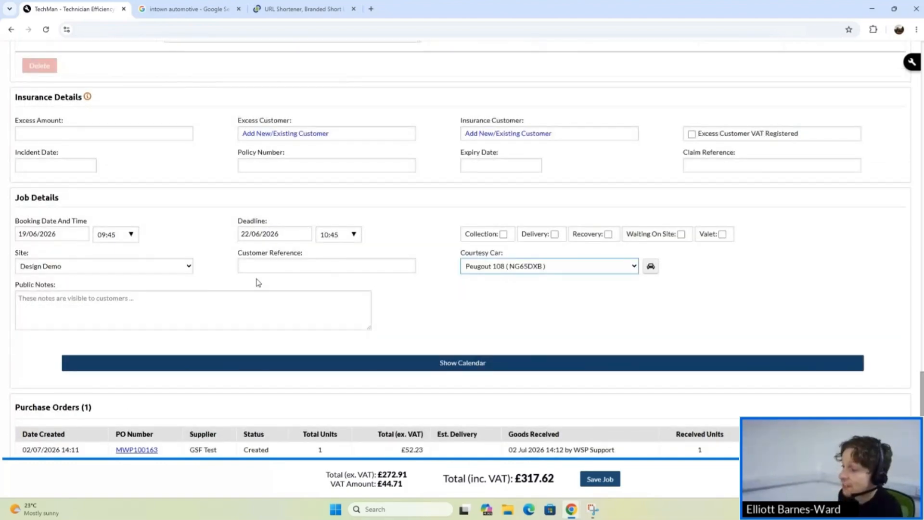
{"action": "left_click", "coordinate": [600, 479]}
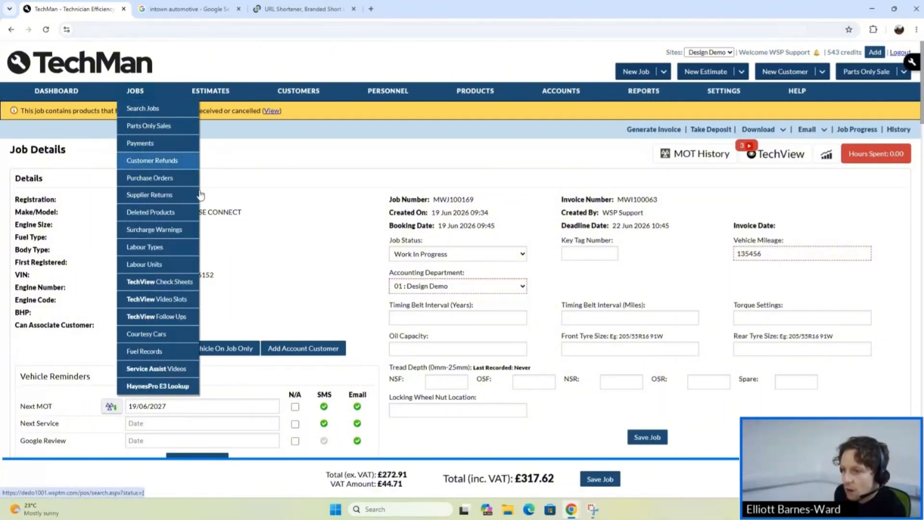
Step: Open the courtesy car list and examine its booking calendar for July 2026 in month view
{"action": "left_click", "coordinate": [153, 332]}
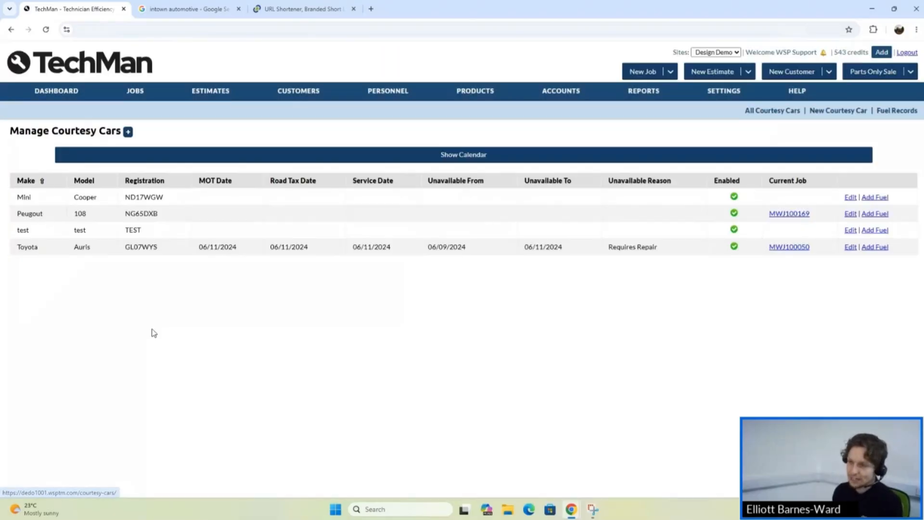
{"action": "left_click", "coordinate": [510, 158]}
{"action": "left_click", "coordinate": [436, 180]}
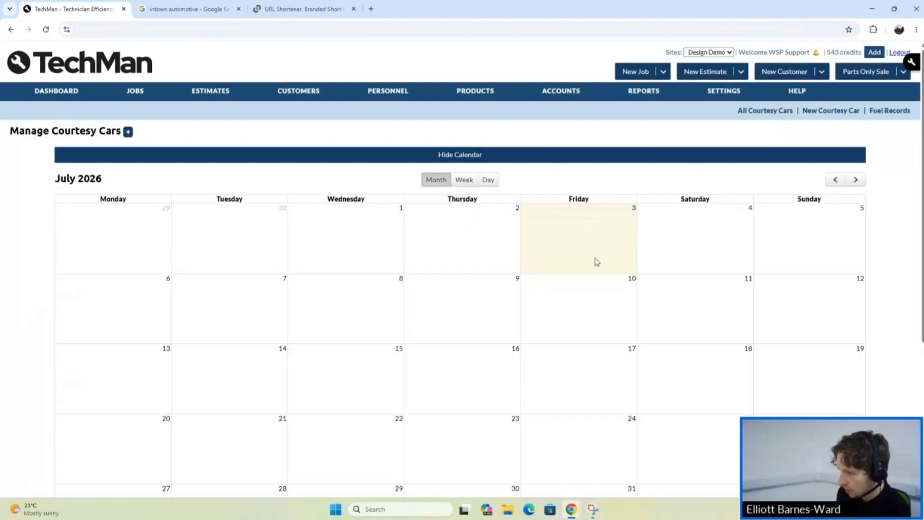
{"action": "scroll", "coordinate": [611, 281], "scroll_direction": "down", "scroll_amount": 1}
{"action": "scroll", "coordinate": [621, 287], "scroll_direction": "down", "scroll_amount": 4}
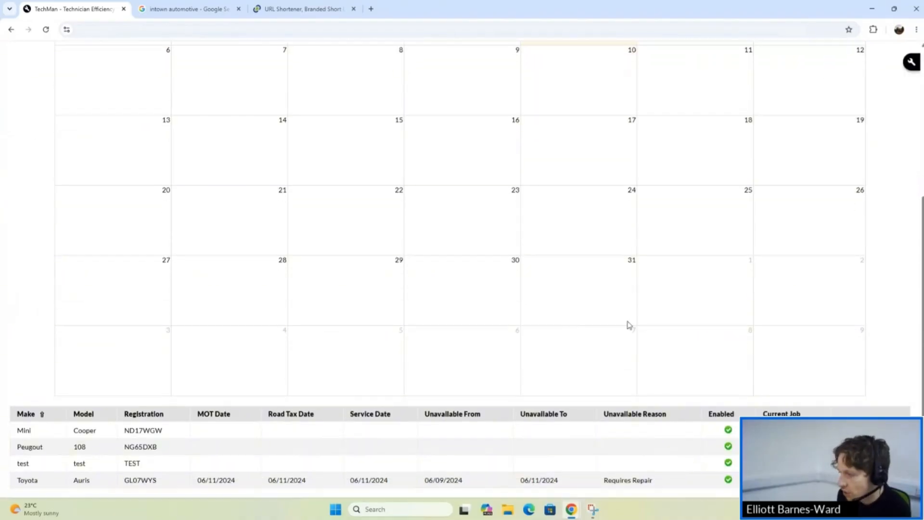
{"action": "scroll", "coordinate": [726, 304], "scroll_direction": "up", "scroll_amount": 4}
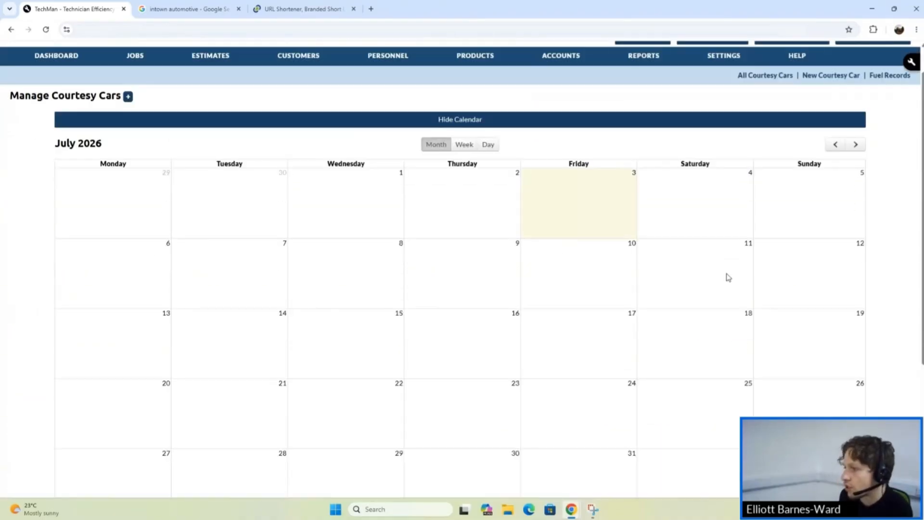
{"action": "scroll", "coordinate": [796, 394], "scroll_direction": "down", "scroll_amount": 3}
{"action": "scroll", "coordinate": [798, 395], "scroll_direction": "up", "scroll_amount": 3}
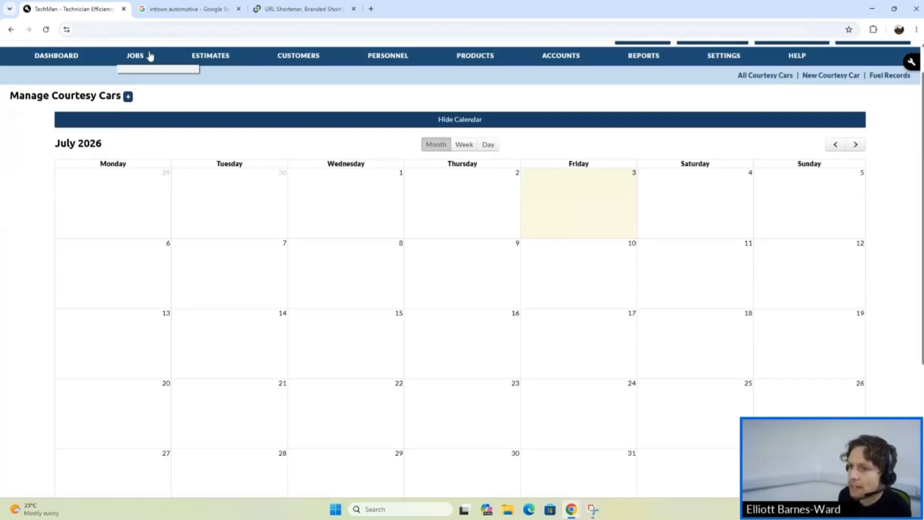
Step: Reload the courtesy cars page and view the June 2026 bookings in the month calendar
{"action": "left_click", "coordinate": [47, 30]}
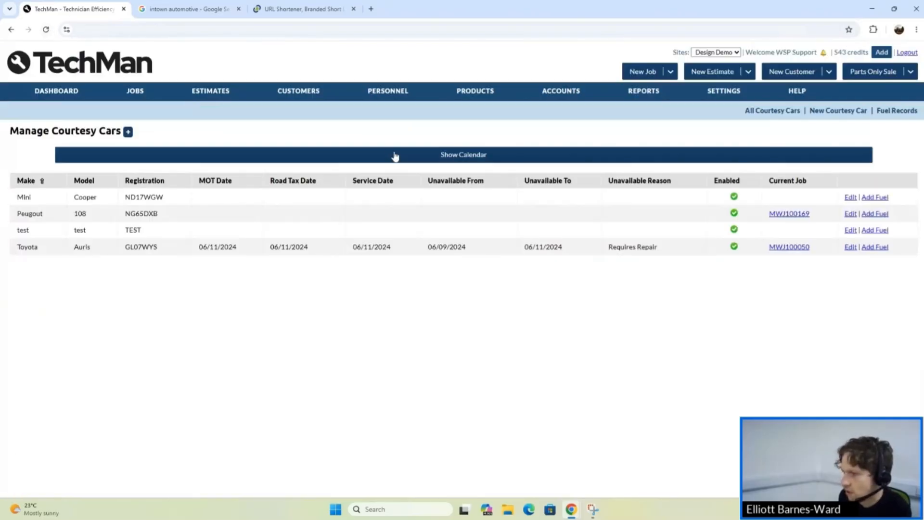
{"action": "left_click", "coordinate": [396, 156]}
{"action": "left_click", "coordinate": [463, 179]}
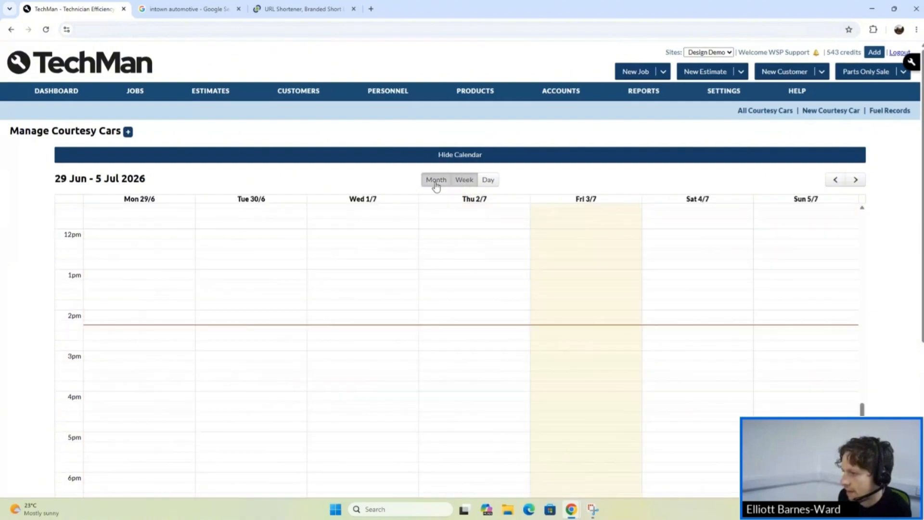
{"action": "left_click", "coordinate": [436, 179]}
{"action": "scroll", "coordinate": [713, 304], "scroll_direction": "down", "scroll_amount": 2}
{"action": "scroll", "coordinate": [259, 132], "scroll_direction": "up", "scroll_amount": 1}
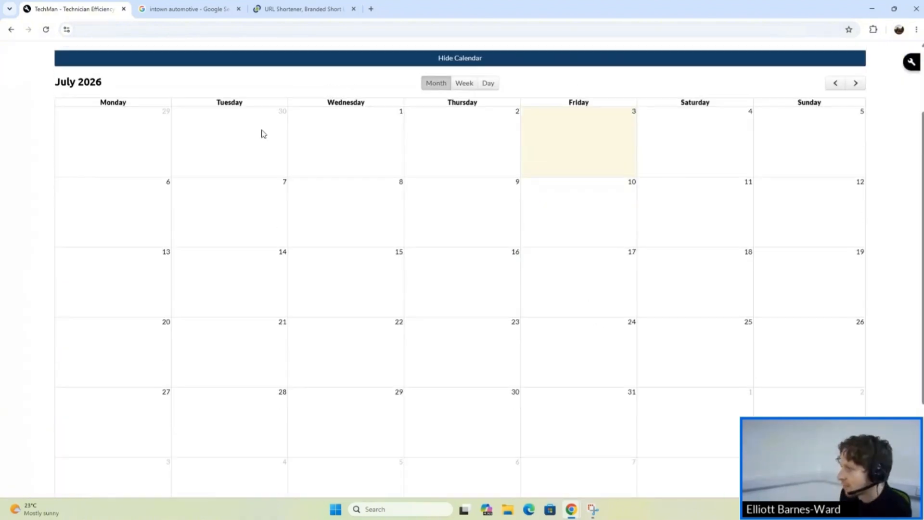
{"action": "left_click", "coordinate": [835, 82]}
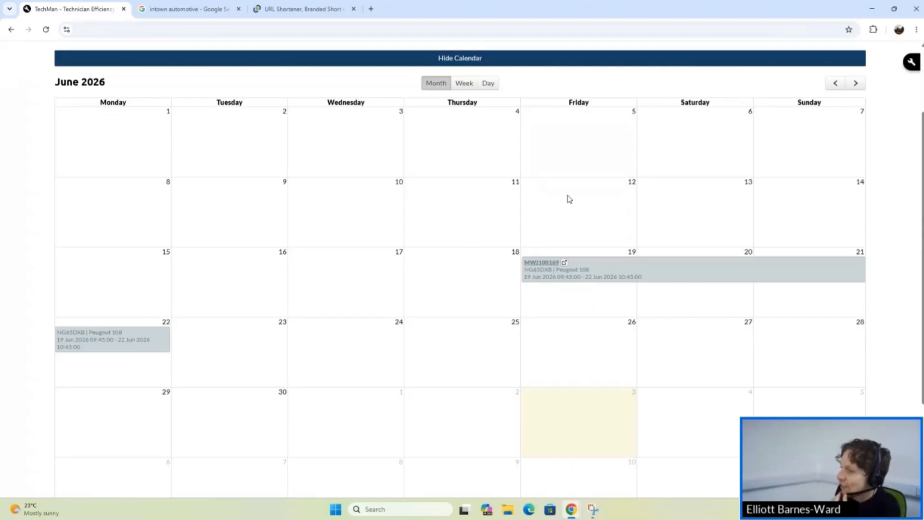
{"action": "scroll", "coordinate": [585, 234], "scroll_direction": "up", "scroll_amount": 1}
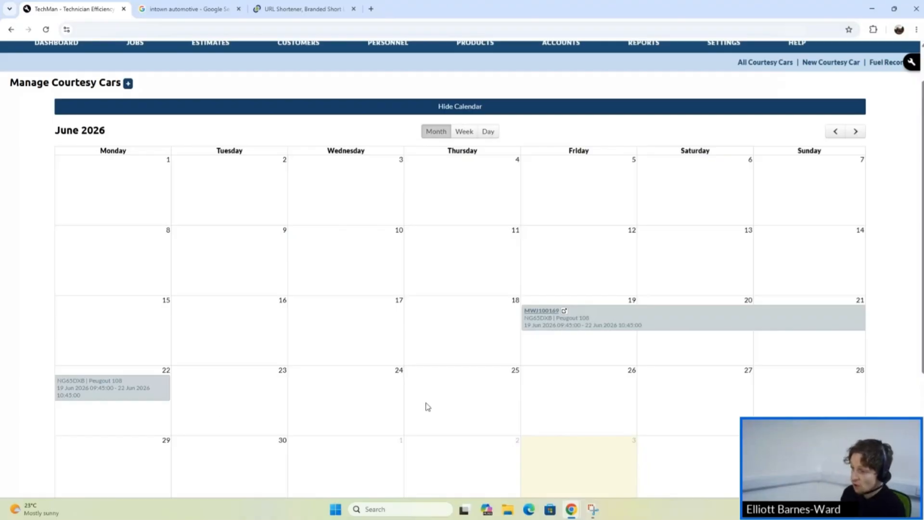
Step: Open the job linked to the Peugout 108 booking of 19 to 22 June and review its details
{"action": "left_click", "coordinate": [539, 313]}
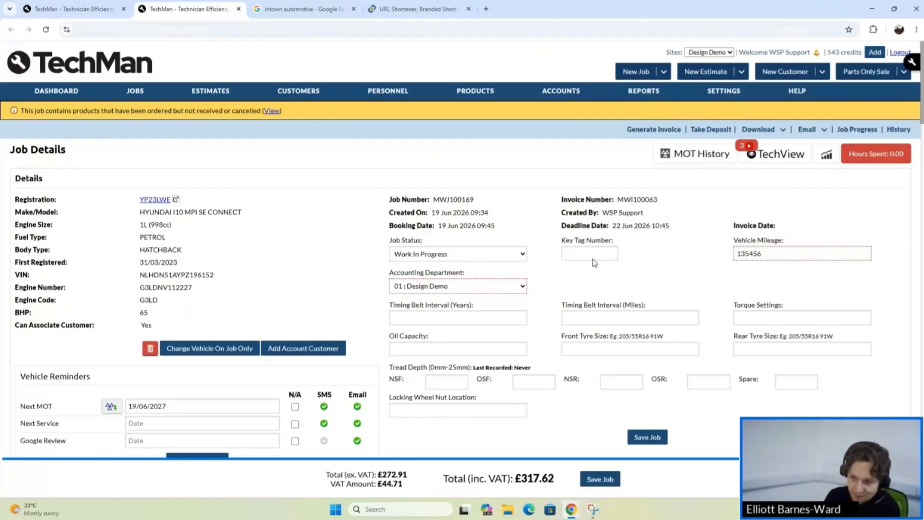
{"action": "scroll", "coordinate": [594, 263], "scroll_direction": "down", "scroll_amount": 3}
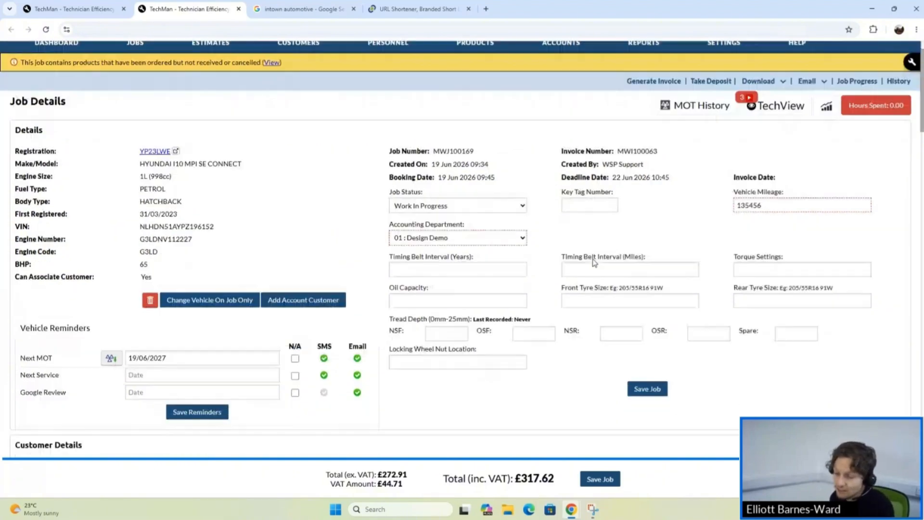
{"action": "scroll", "coordinate": [485, 207], "scroll_direction": "down", "scroll_amount": 3}
{"action": "scroll", "coordinate": [484, 207], "scroll_direction": "up", "scroll_amount": 4}
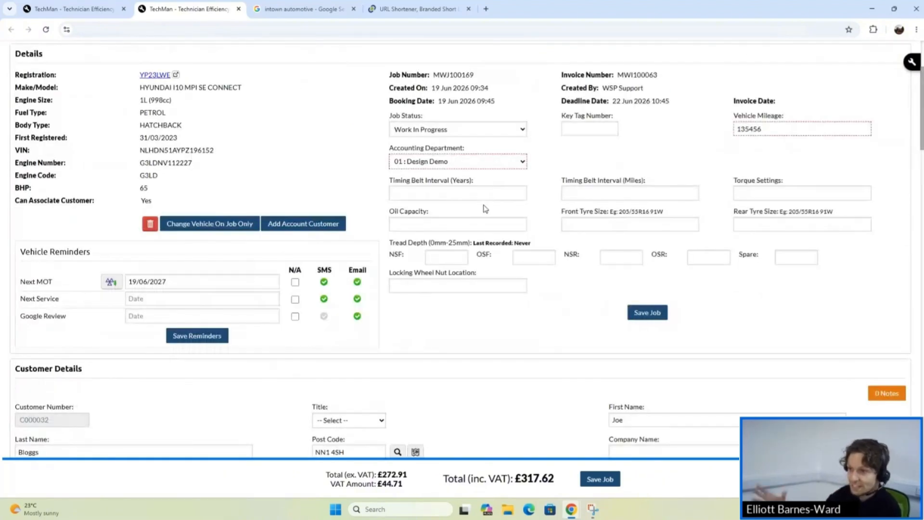
{"action": "scroll", "coordinate": [484, 208], "scroll_direction": "up", "scroll_amount": 3}
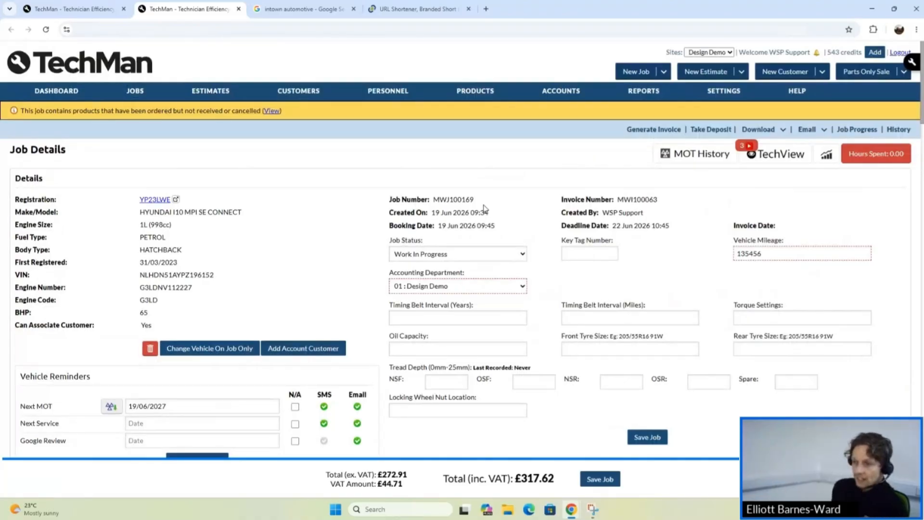
{"action": "scroll", "coordinate": [524, 162], "scroll_direction": "down", "scroll_amount": 4}
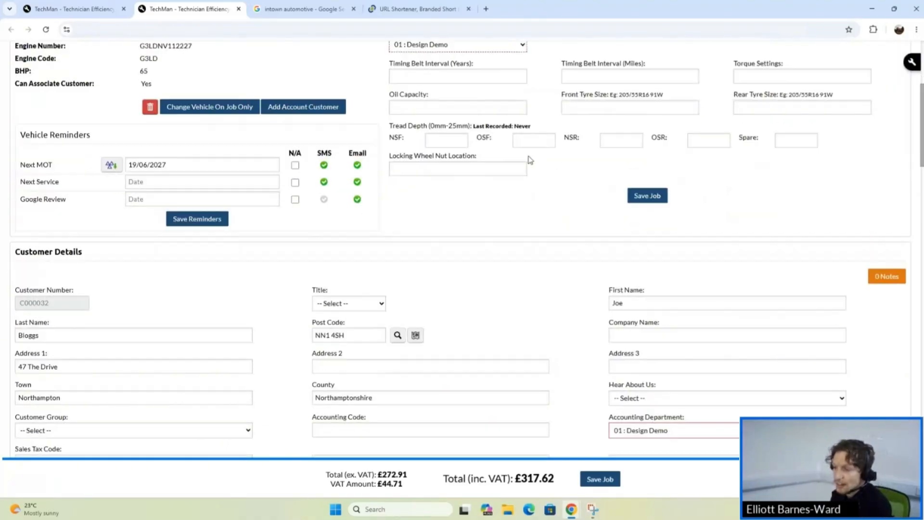
{"action": "scroll", "coordinate": [529, 159], "scroll_direction": "up", "scroll_amount": 4}
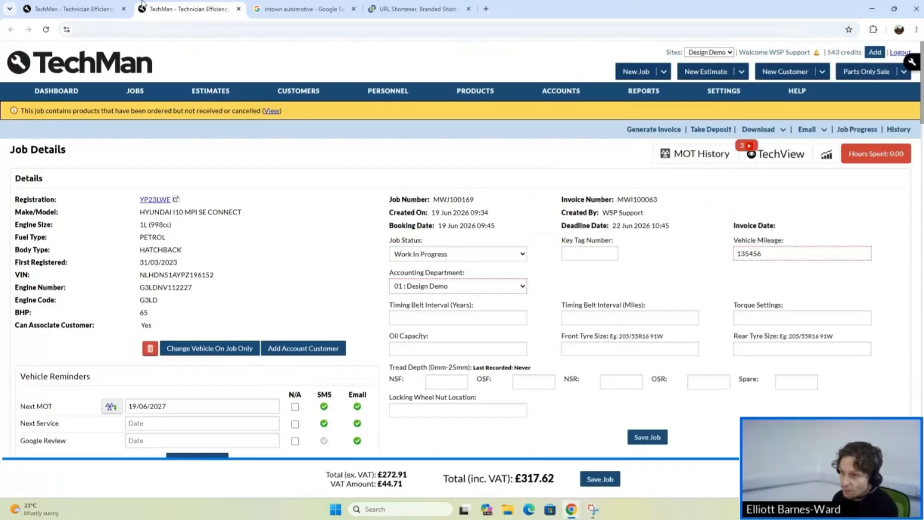
Step: Return to the courtesy car calendar and compare its week and month views for June 2026
{"action": "left_click", "coordinate": [106, 8]}
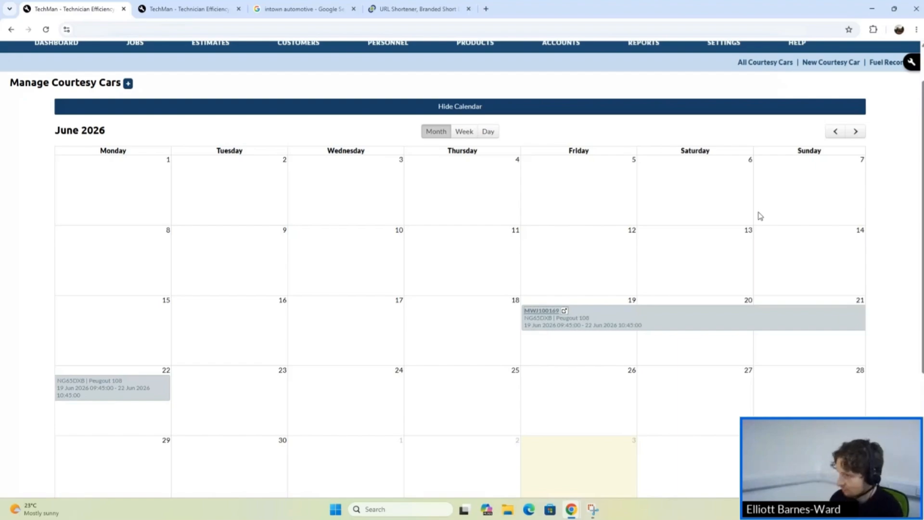
{"action": "left_click", "coordinate": [436, 108]}
{"action": "mouse_move", "coordinate": [129, 94]}
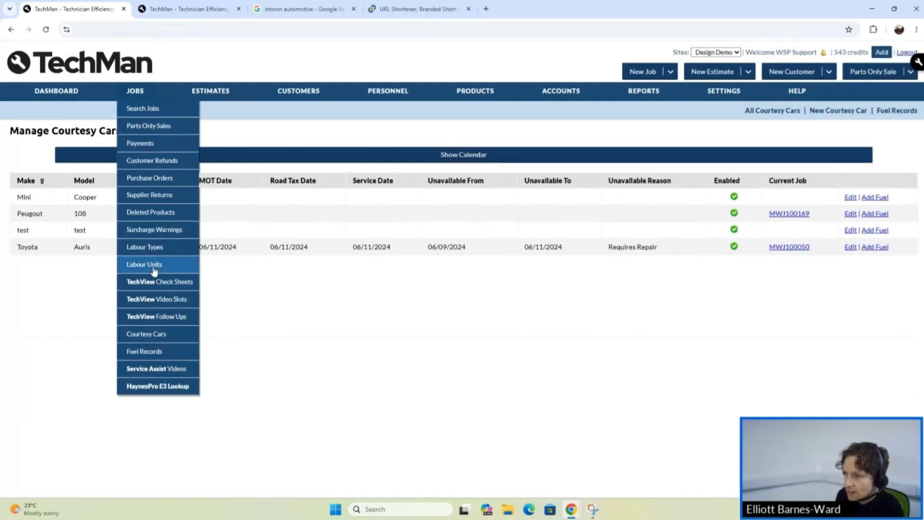
{"action": "left_click", "coordinate": [478, 160]}
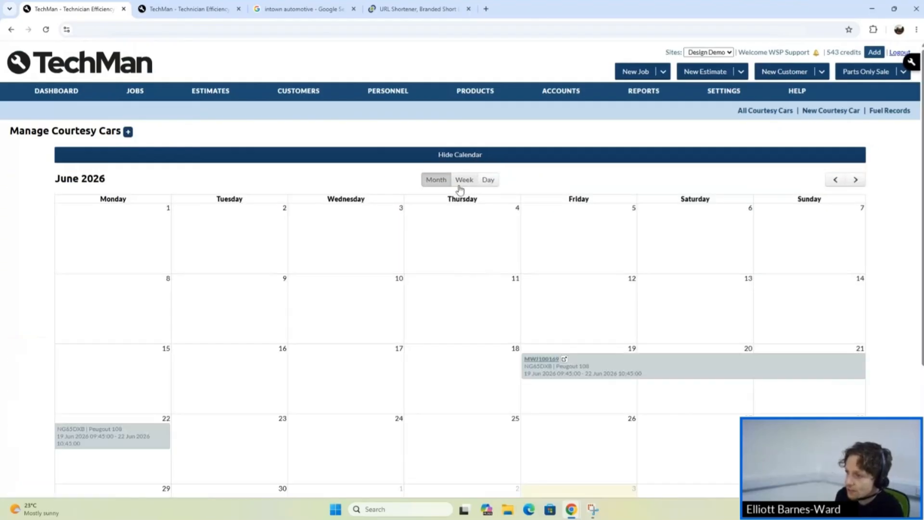
{"action": "scroll", "coordinate": [443, 103], "scroll_direction": "down", "scroll_amount": 2}
{"action": "left_click", "coordinate": [463, 82]}
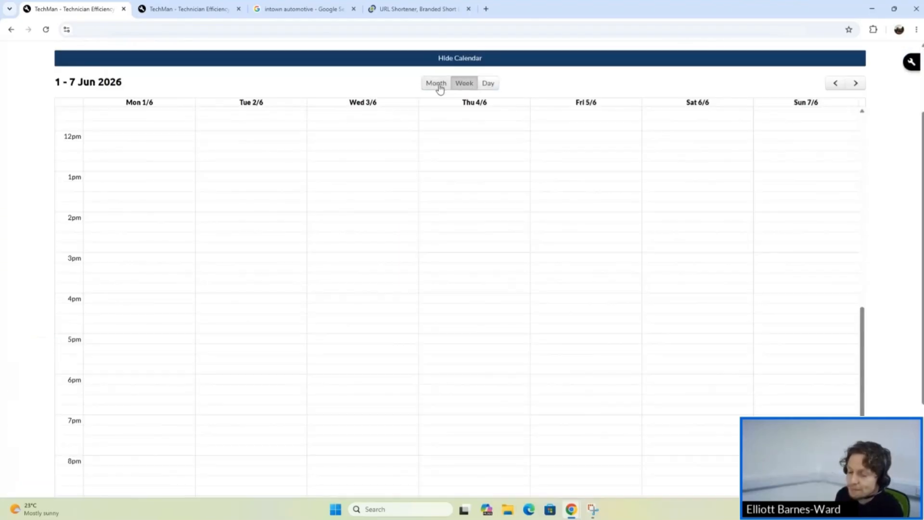
{"action": "left_click", "coordinate": [436, 84]}
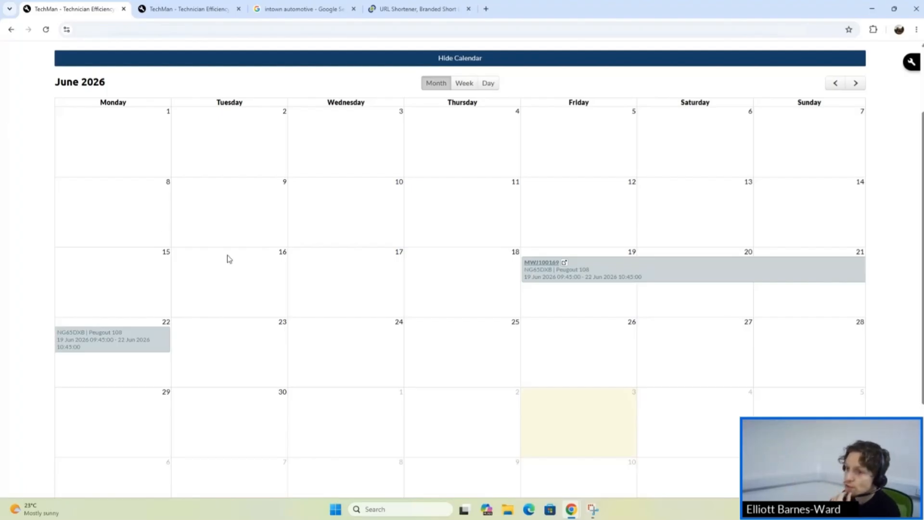
Step: Reopen the list of courtesy cars by way of the job search page
{"action": "scroll", "coordinate": [227, 258], "scroll_direction": "up", "scroll_amount": 2}
{"action": "mouse_move", "coordinate": [154, 93]}
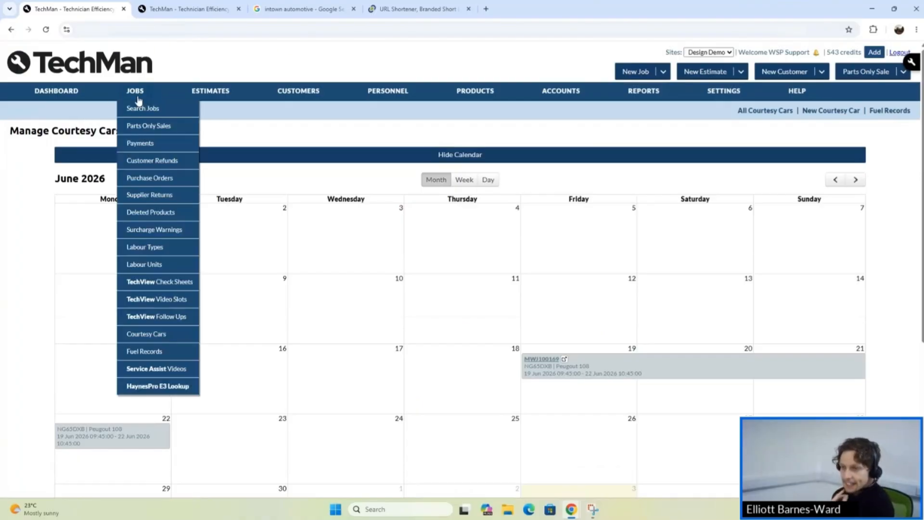
{"action": "left_click", "coordinate": [139, 102]}
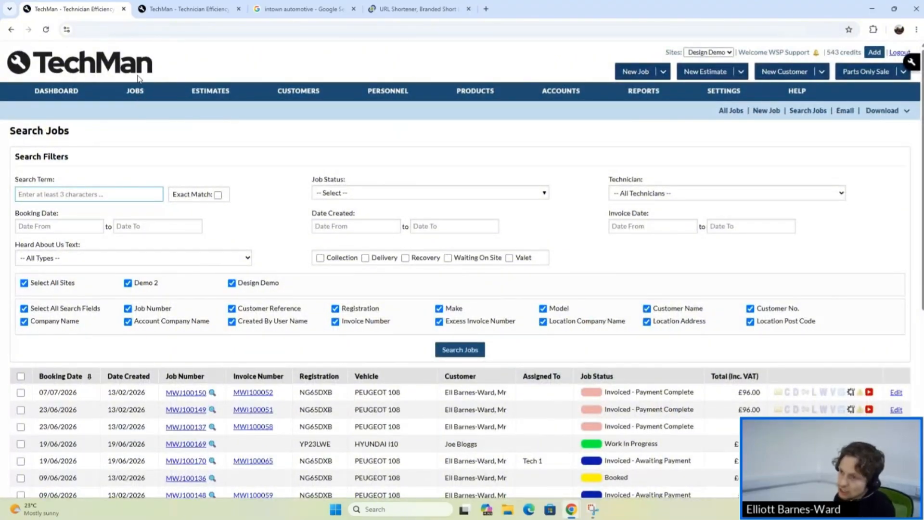
{"action": "mouse_move", "coordinate": [132, 96]}
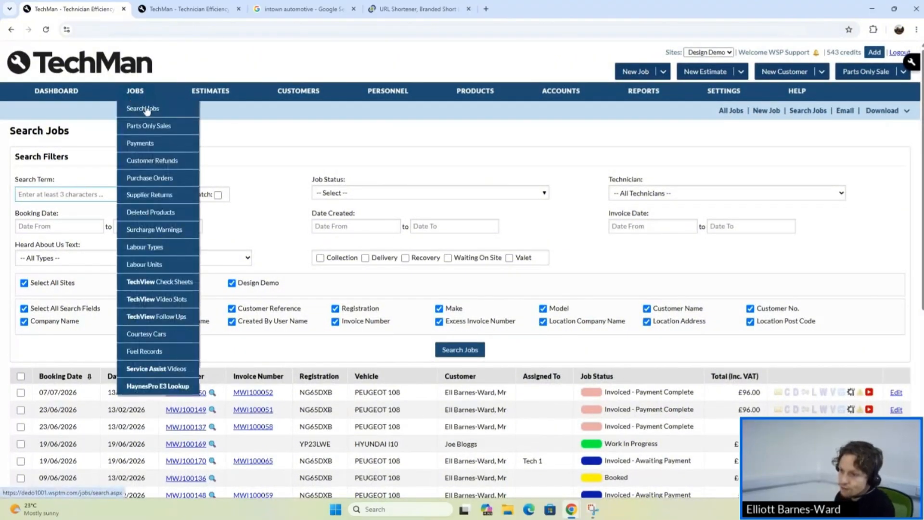
{"action": "left_click", "coordinate": [147, 337]}
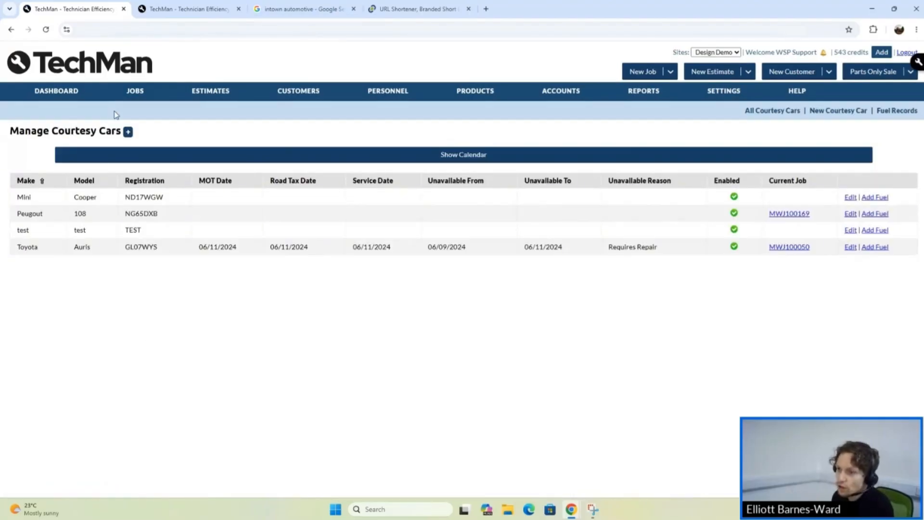
Step: Examine the site options and fields of a blank courtesy car form, and return to the full list without saving
{"action": "left_click", "coordinate": [129, 133]}
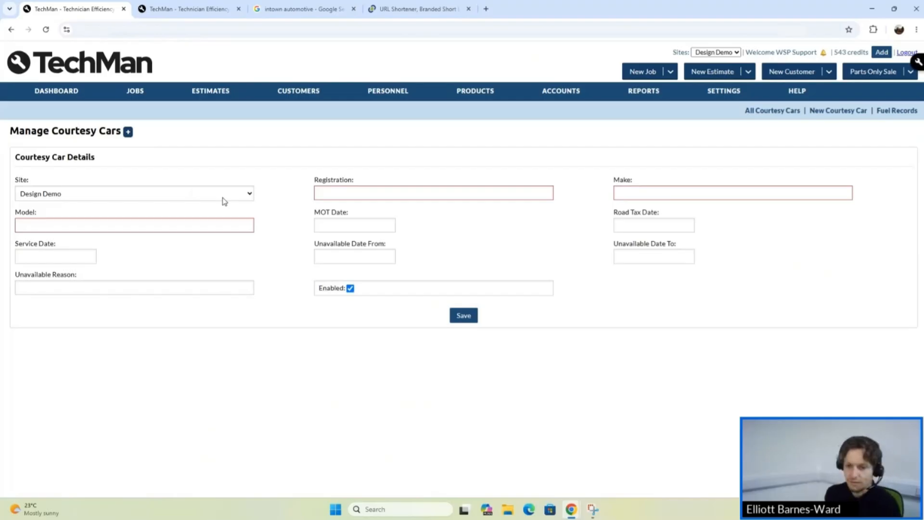
{"action": "left_click", "coordinate": [224, 194]}
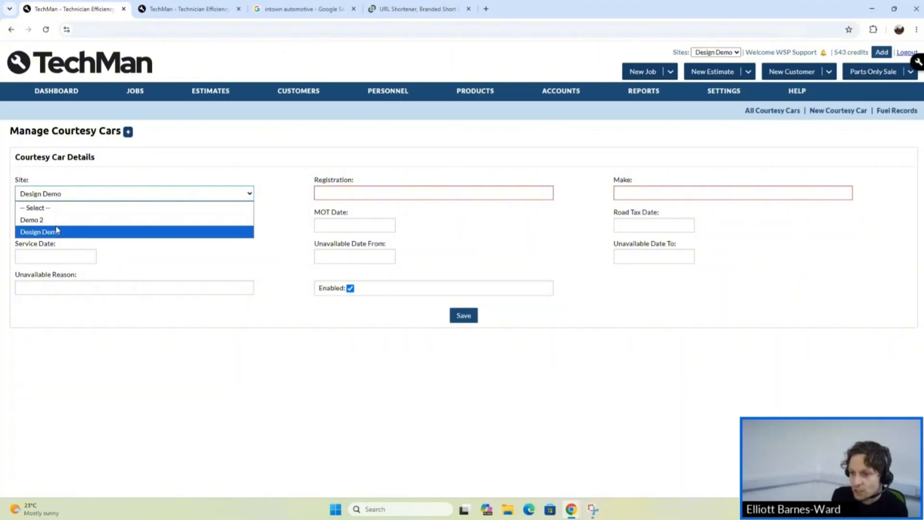
{"action": "left_click", "coordinate": [135, 173]}
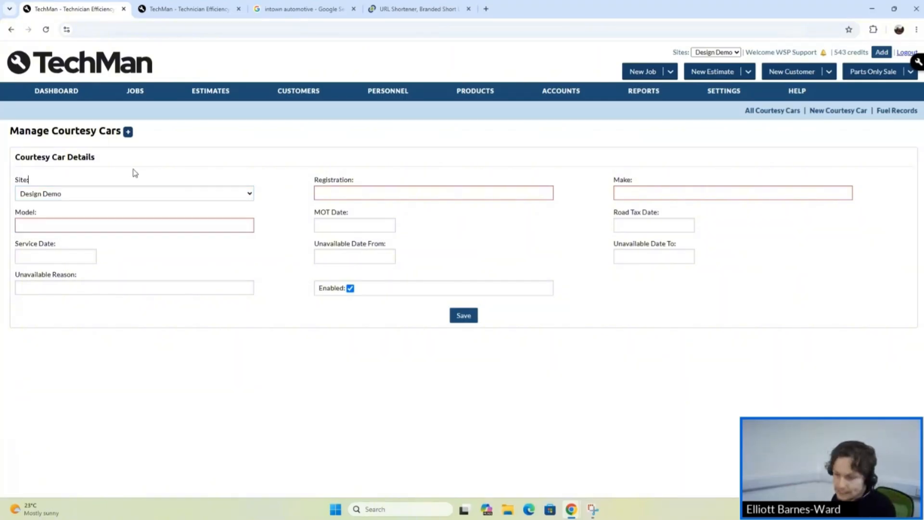
{"action": "left_click", "coordinate": [377, 191]}
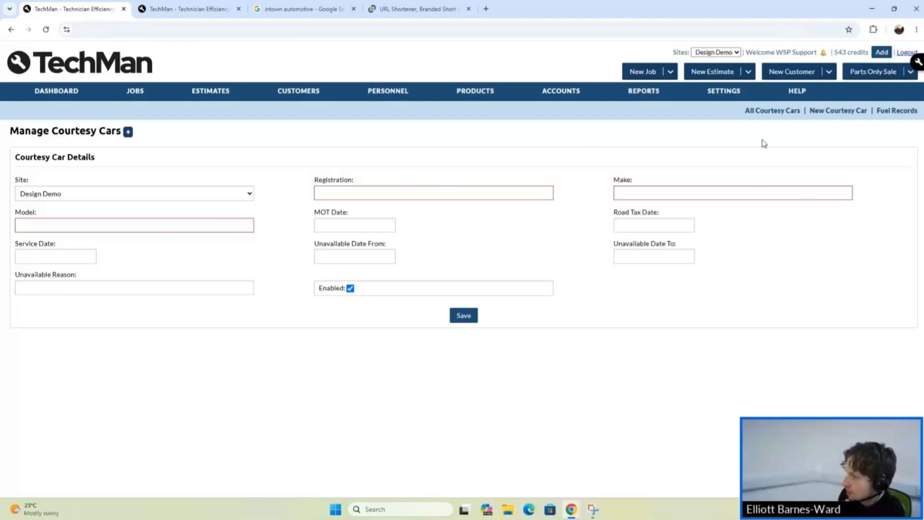
{"action": "left_click", "coordinate": [753, 111]}
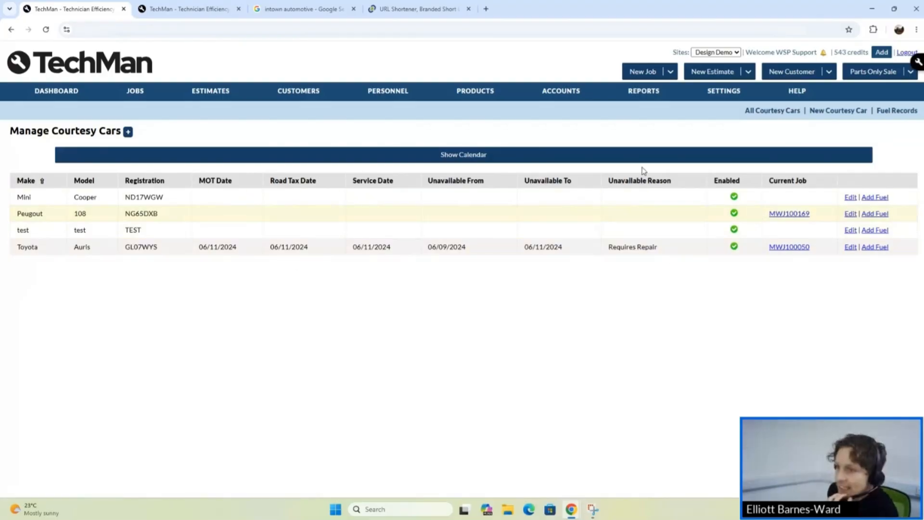
Step: Find the Hyundai I10 job in the job search and open it at its booking and courtesy car details
{"action": "mouse_move", "coordinate": [135, 91]}
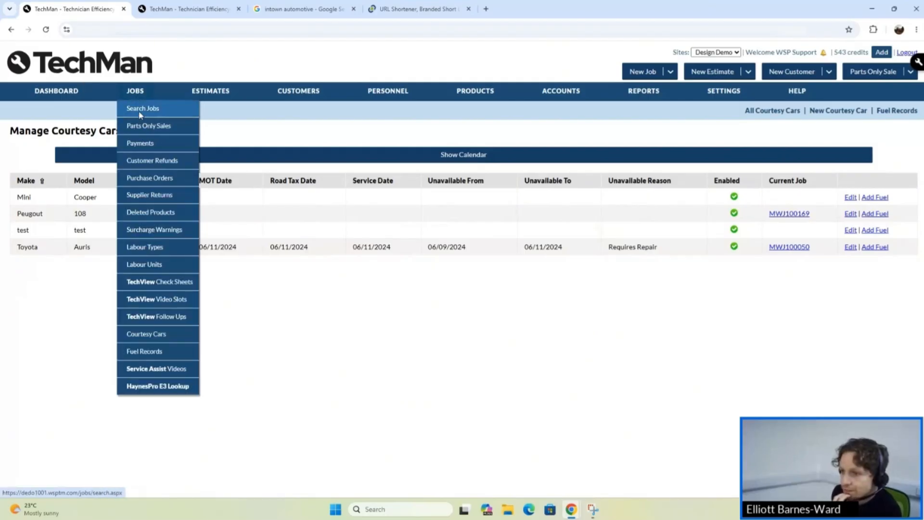
{"action": "left_click", "coordinate": [141, 114]}
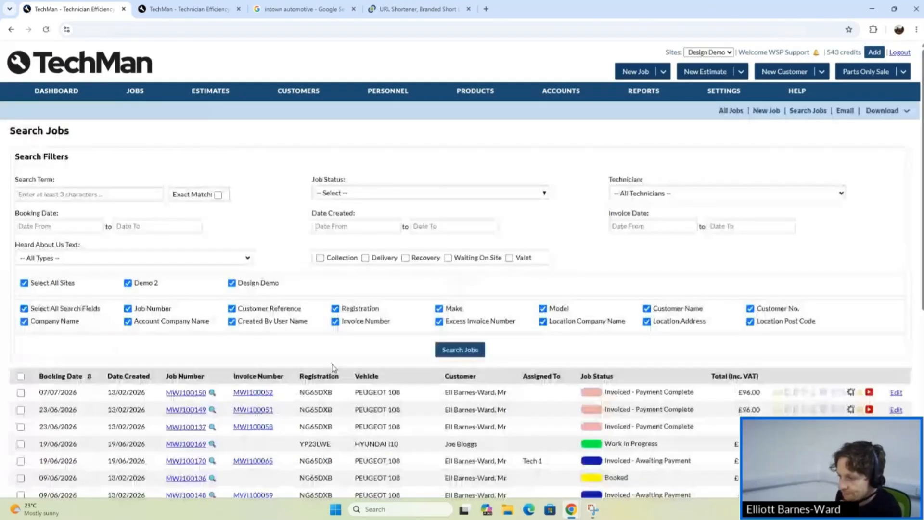
{"action": "scroll", "coordinate": [332, 367], "scroll_direction": "down", "scroll_amount": 2}
{"action": "left_click", "coordinate": [179, 347]}
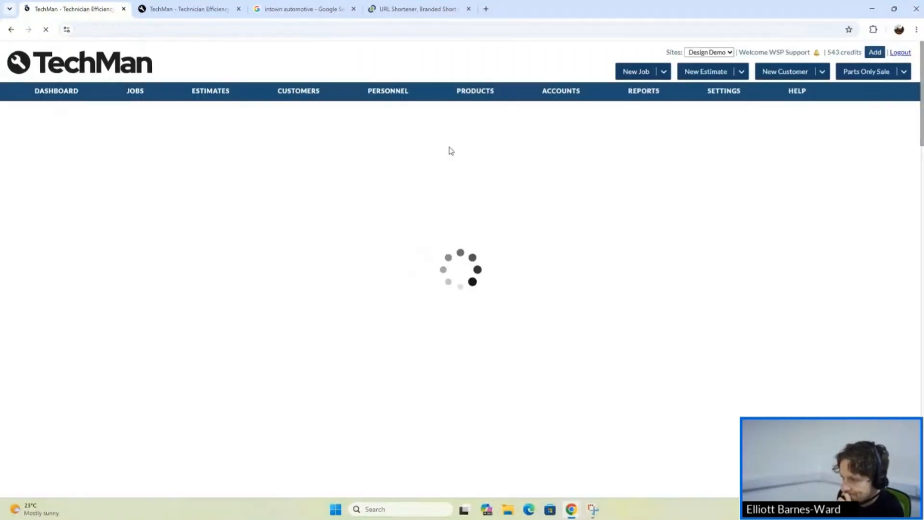
{"action": "scroll", "coordinate": [516, 254], "scroll_direction": "down", "scroll_amount": 20}
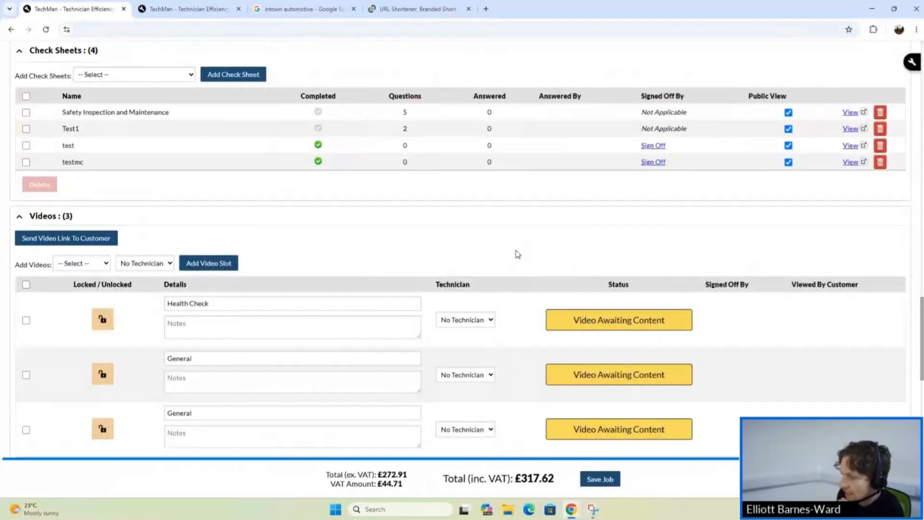
{"action": "scroll", "coordinate": [518, 253], "scroll_direction": "down", "scroll_amount": 7}
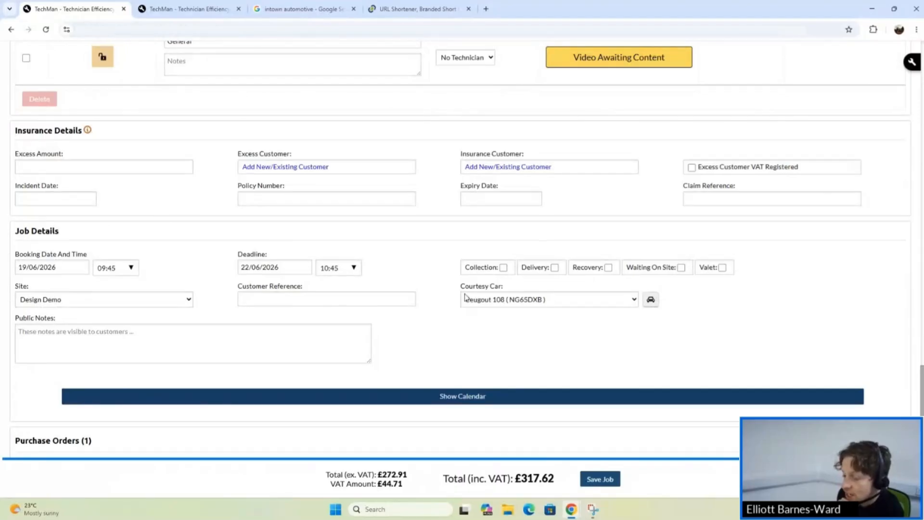
Step: Try the Toyota Auris and the Mini Cooper as the job's courtesy car, and set it back to the Peugout 108
{"action": "left_click", "coordinate": [511, 302]}
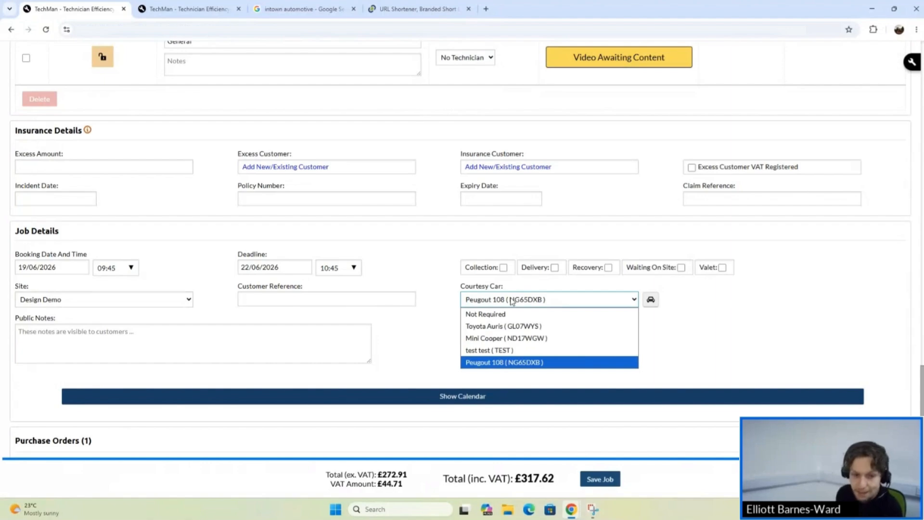
{"action": "left_click", "coordinate": [531, 327]}
{"action": "left_click", "coordinate": [515, 299]}
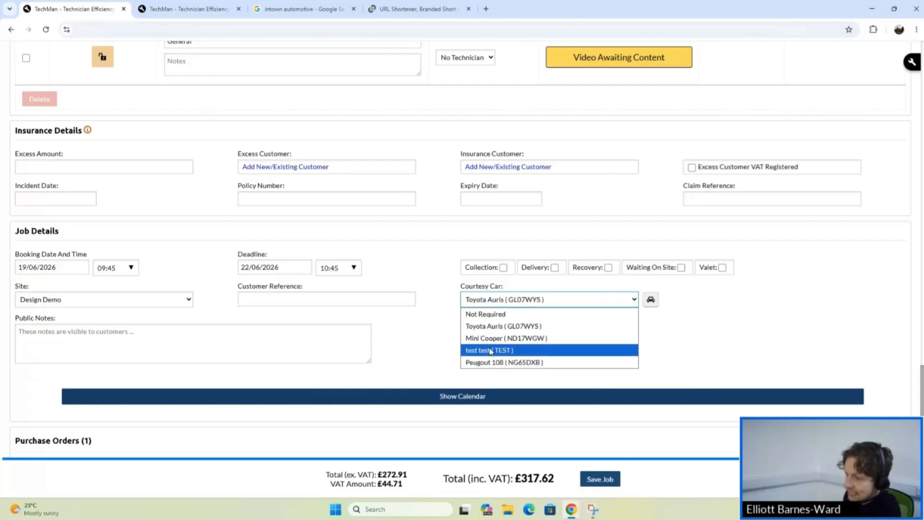
{"action": "left_click", "coordinate": [497, 339]}
{"action": "left_click", "coordinate": [520, 304]}
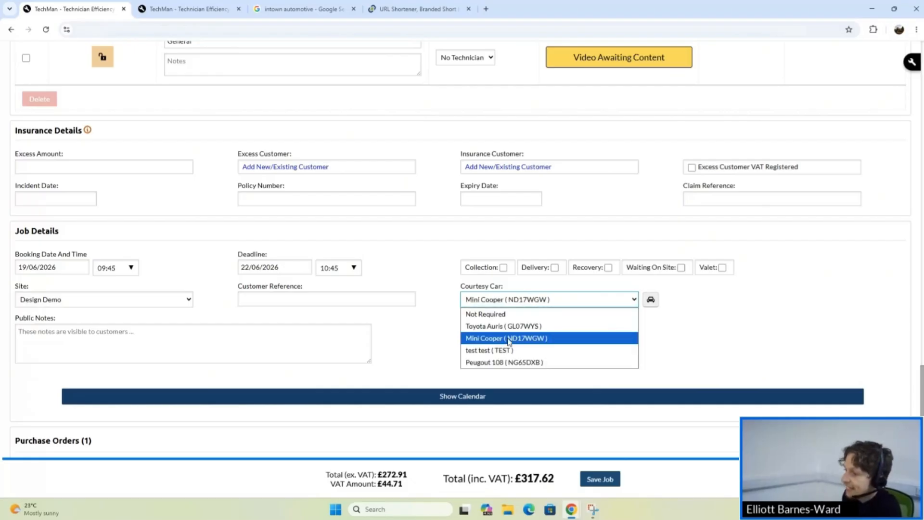
{"action": "left_click", "coordinate": [498, 366]}
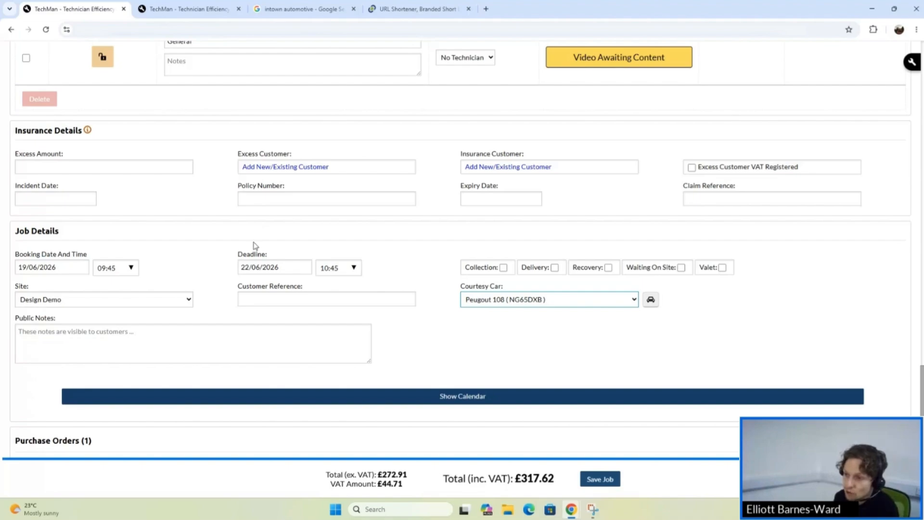
Step: Check the job's deadline date, and return to the list of courtesy cars without saving the job
{"action": "left_click", "coordinate": [260, 267]}
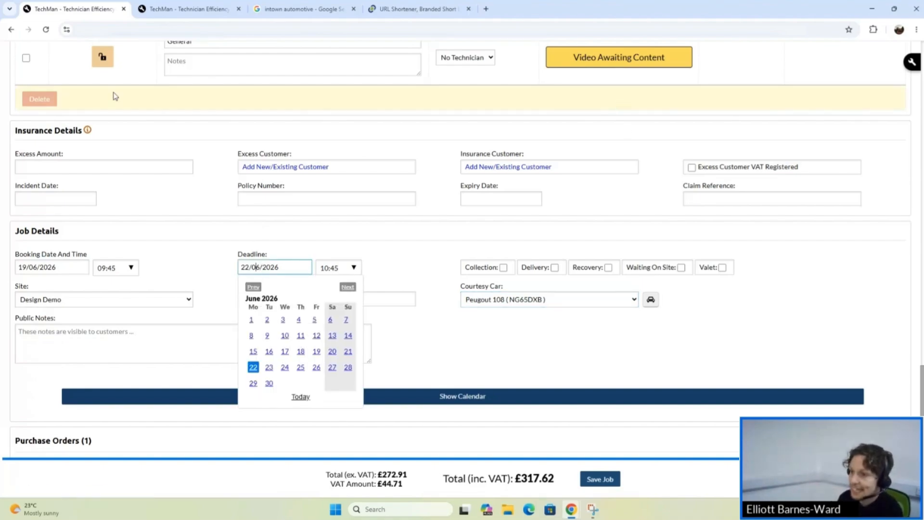
{"action": "scroll", "coordinate": [148, 122], "scroll_direction": "up", "scroll_amount": 10}
{"action": "scroll", "coordinate": [150, 122], "scroll_direction": "up", "scroll_amount": 10}
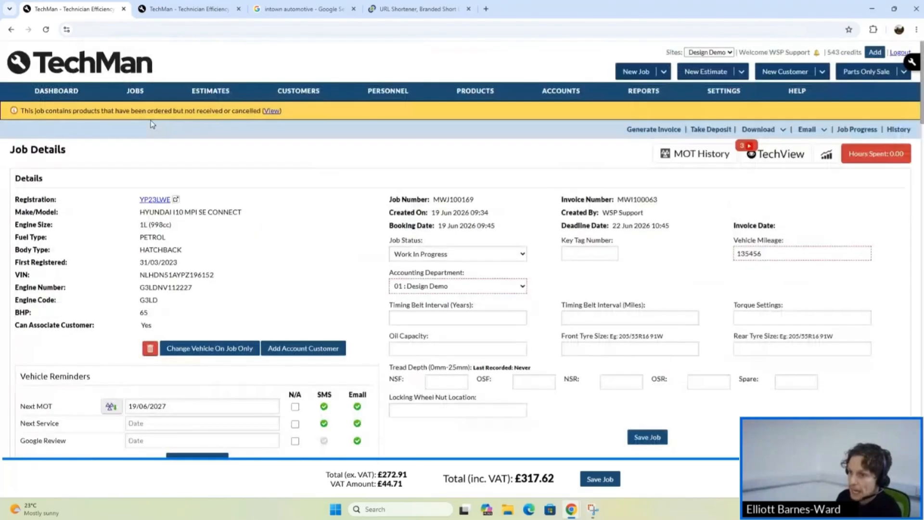
{"action": "mouse_move", "coordinate": [135, 90]}
{"action": "left_click", "coordinate": [155, 315]}
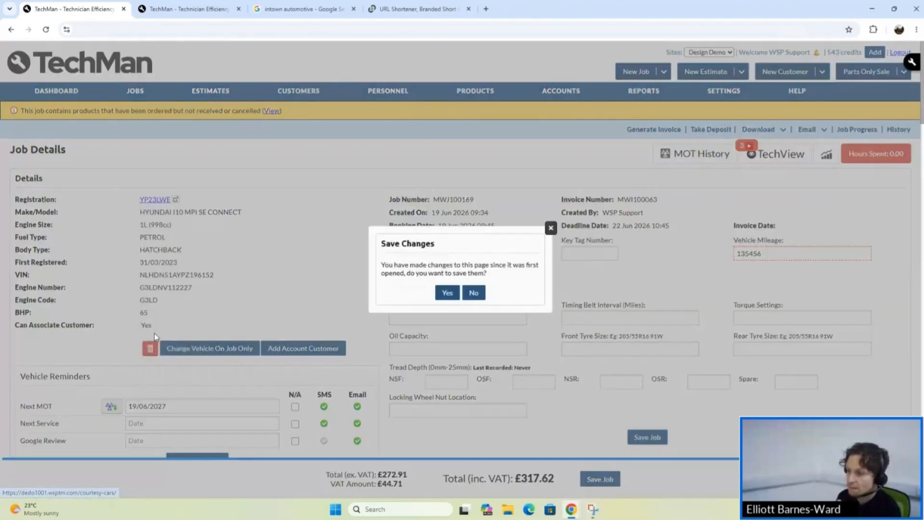
{"action": "left_click", "coordinate": [472, 293]}
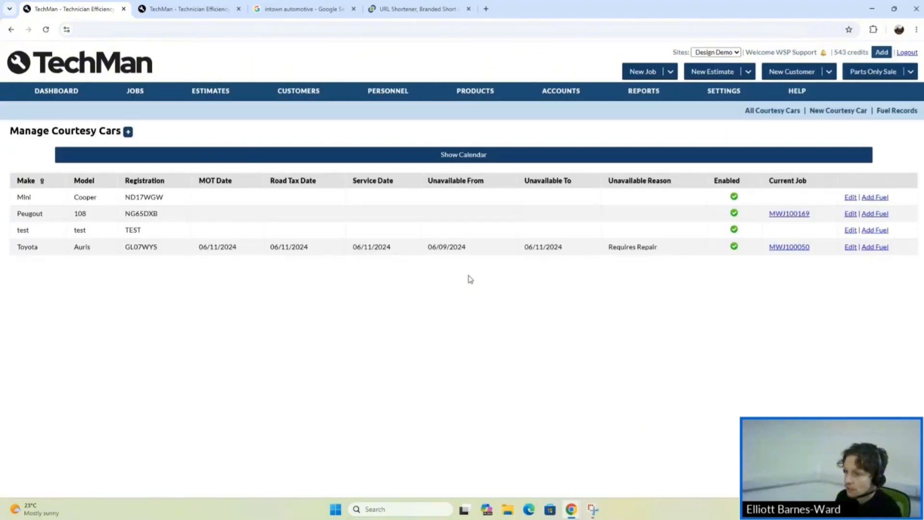
Step: Show the courtesy car calendar in month view for June 2026 and check the Peugout 108 booking
{"action": "left_click", "coordinate": [347, 157]}
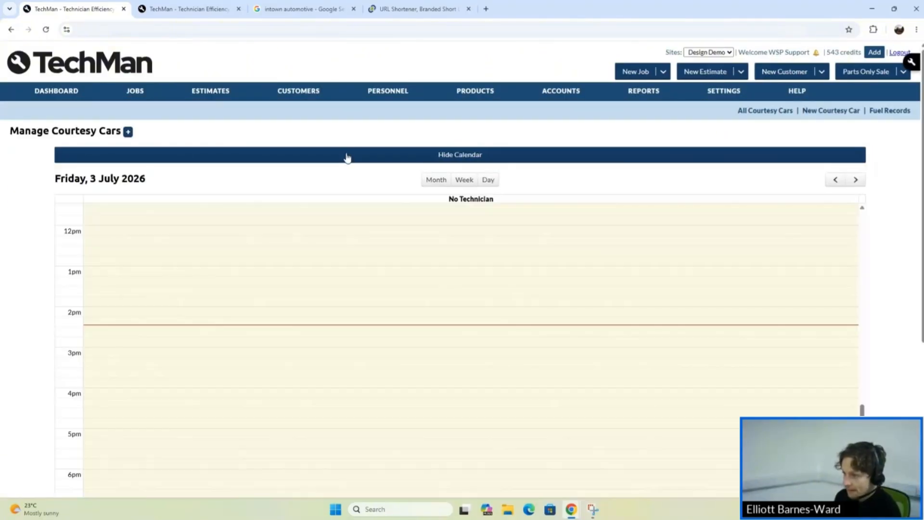
{"action": "left_click", "coordinate": [436, 180]}
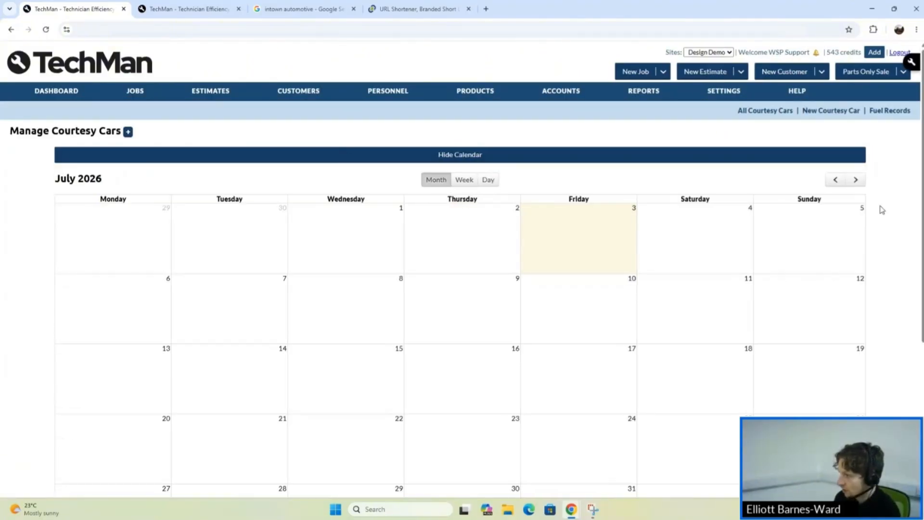
{"action": "left_click", "coordinate": [836, 180]}
{"action": "scroll", "coordinate": [612, 363], "scroll_direction": "down", "scroll_amount": 1}
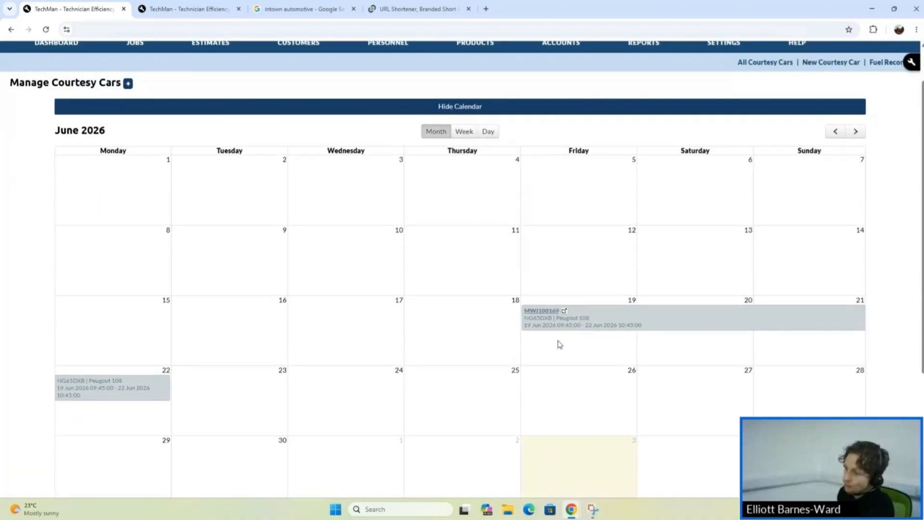